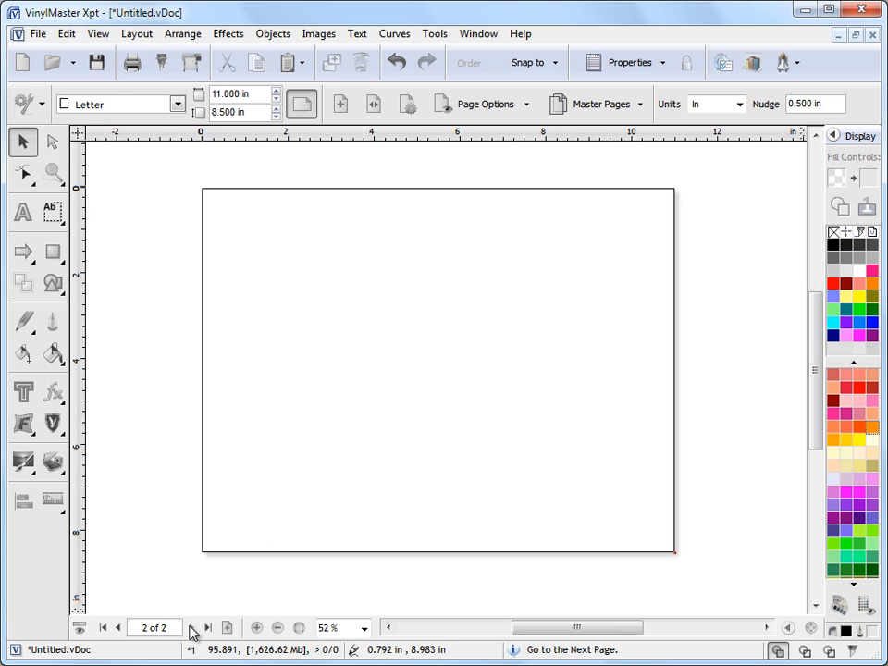
# - Add the artistic text "Multi" on the blank page and select it as an object
pyautogui.click(23, 219)
pyautogui.click(222, 359)
pyautogui.write('Multi')
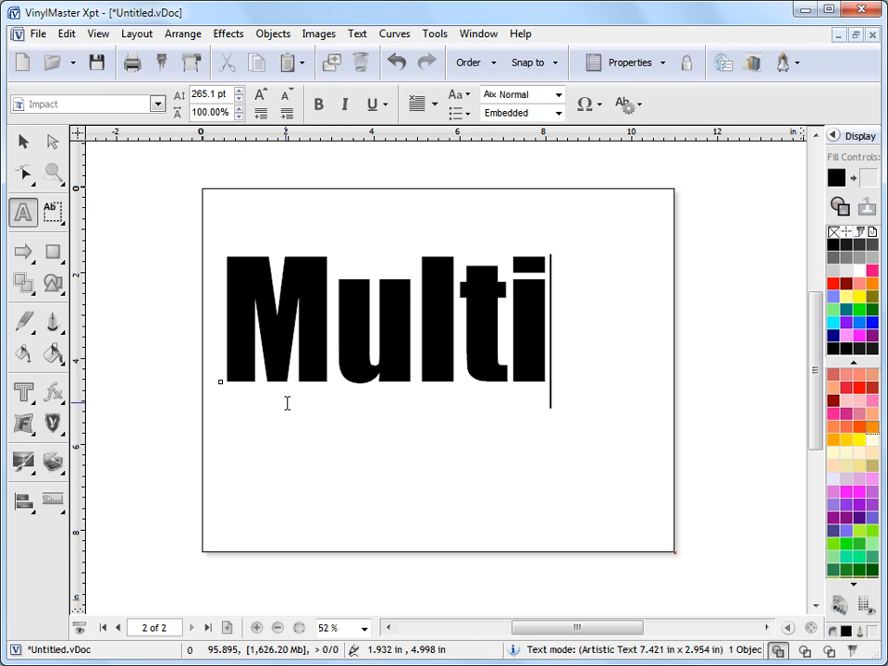
pyautogui.click(23, 141)
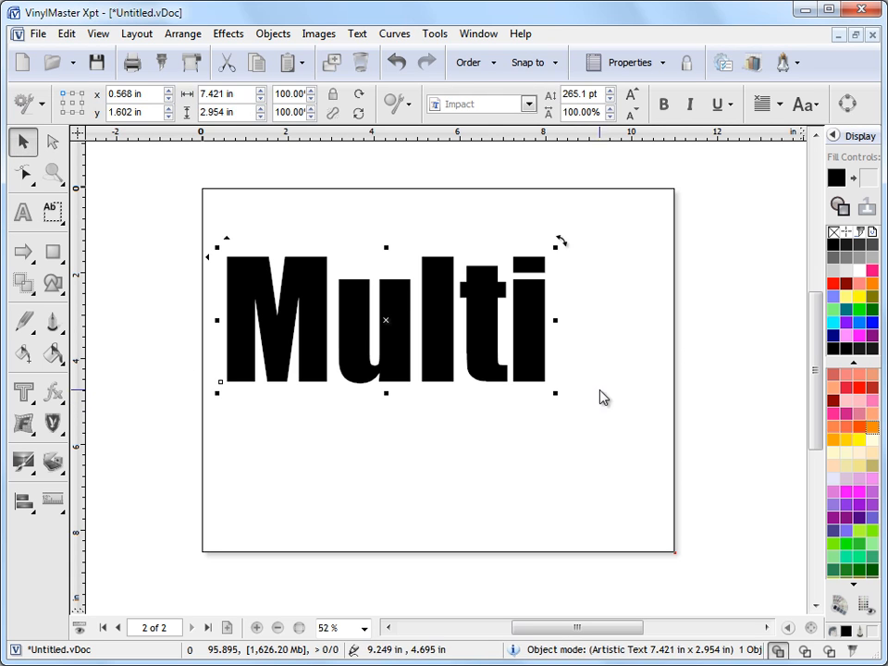
# - Enlarge the "Multi" text to about 9.7 by 3.9 in and move it to the middle of the page
pyautogui.moveTo(555, 389); pyautogui.dragTo(649, 467)
pyautogui.moveTo(445, 357); pyautogui.dragTo(453, 369)
pyautogui.scroll(2, 453, 370)
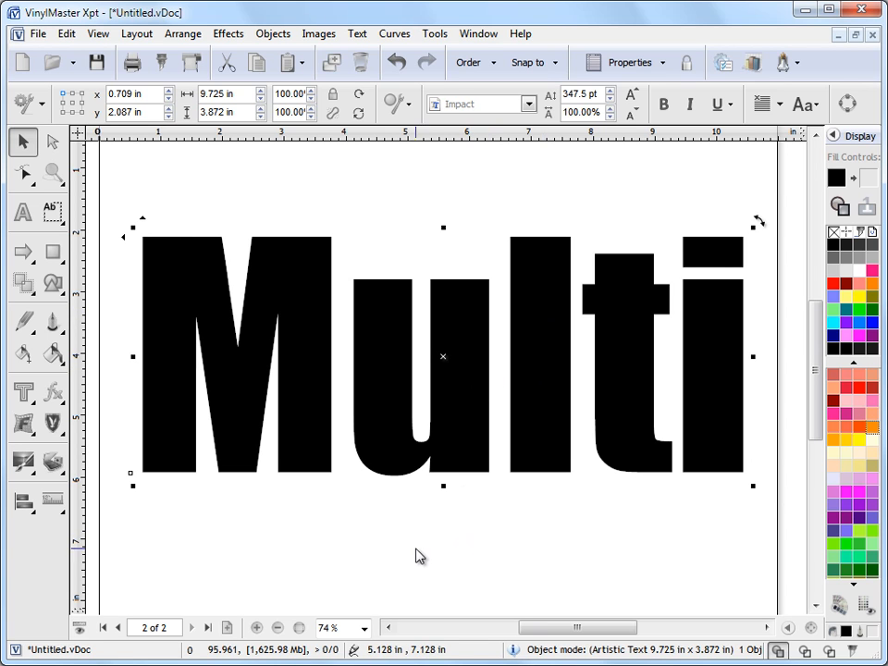
# - Apply the Multi Inline effect to the "Multi" text and toggle the effect's display off and back on
pyautogui.click(34, 399)
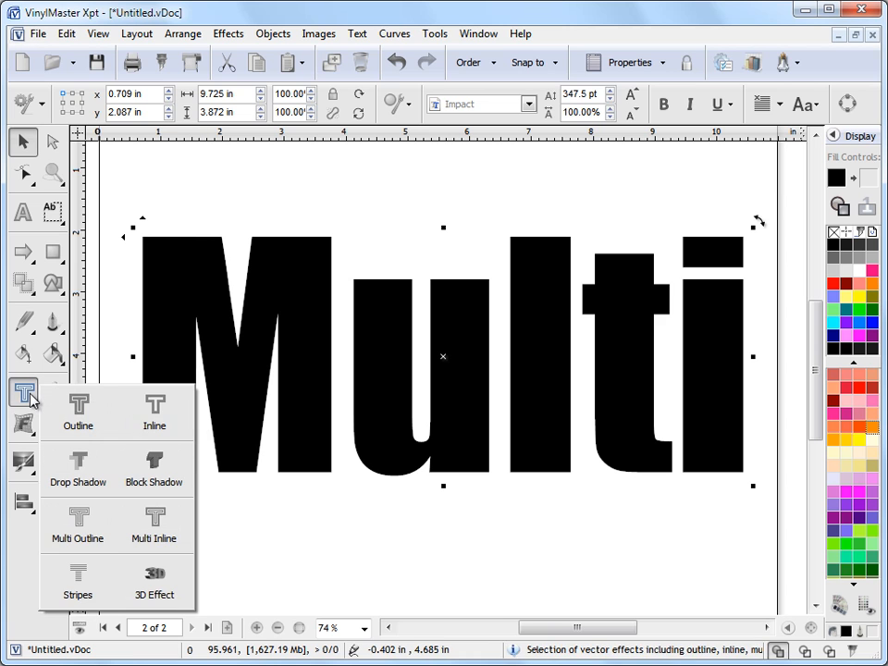
pyautogui.click(156, 527)
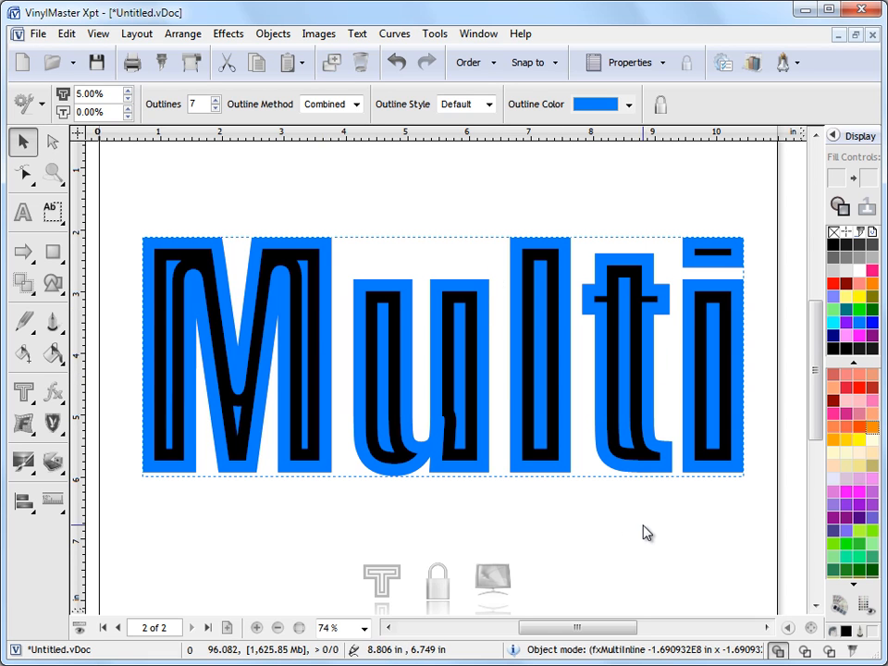
pyautogui.click(497, 583)
pyautogui.click(497, 583)
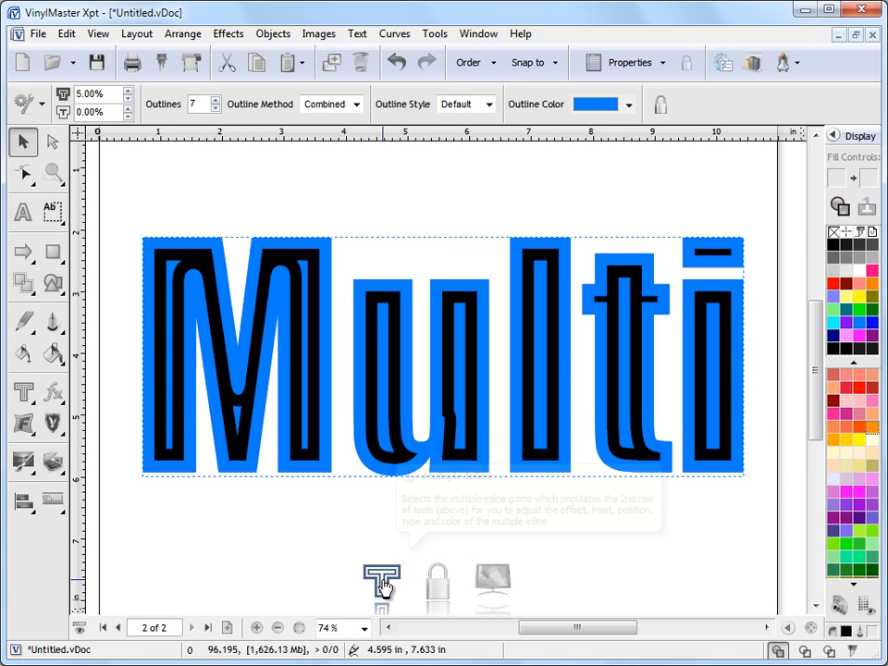
# - Deselect the text, reopen its multi-inline settings and set the outline thickness to 2.00%
pyautogui.click(297, 561)
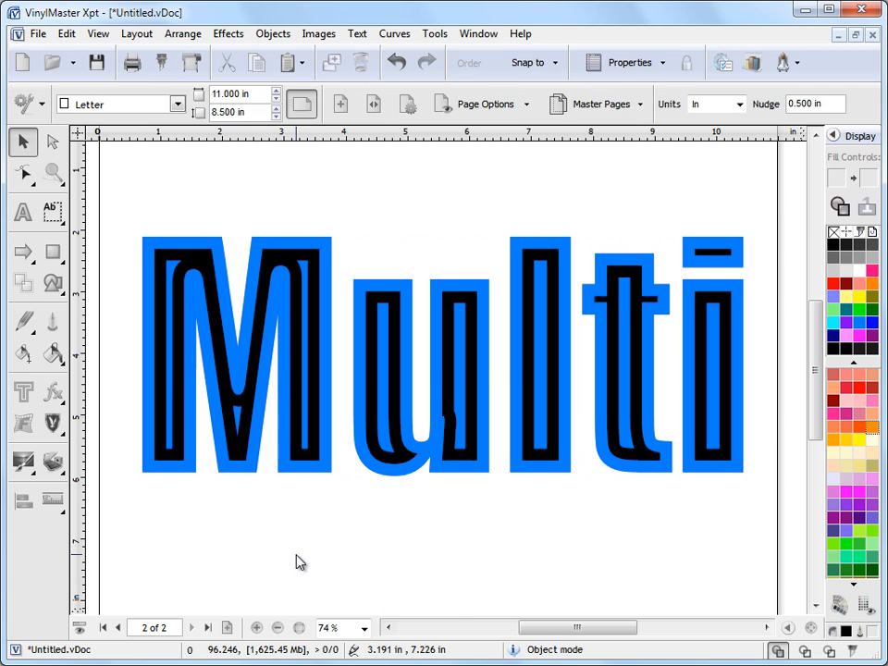
pyautogui.click(391, 442)
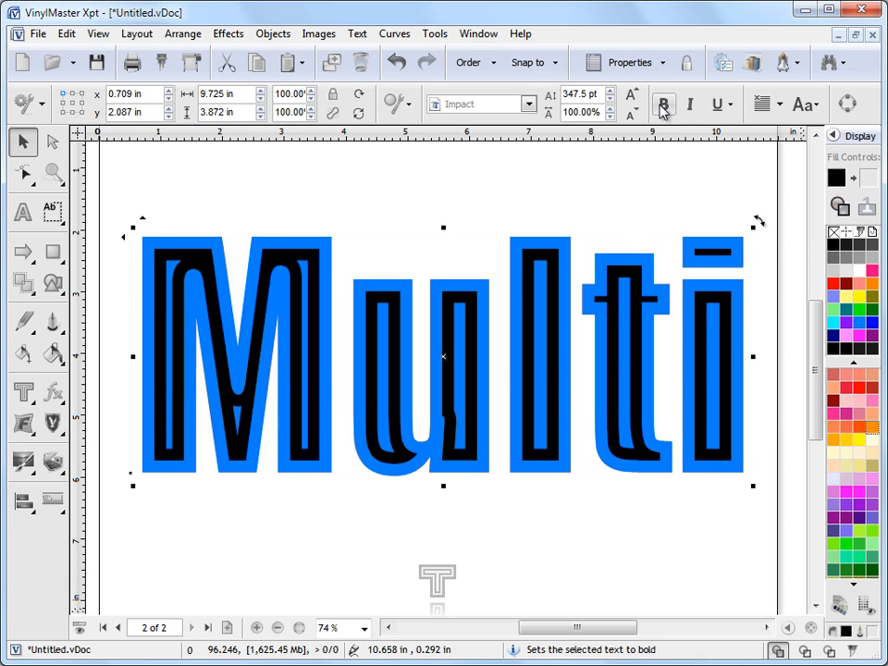
pyautogui.click(439, 581)
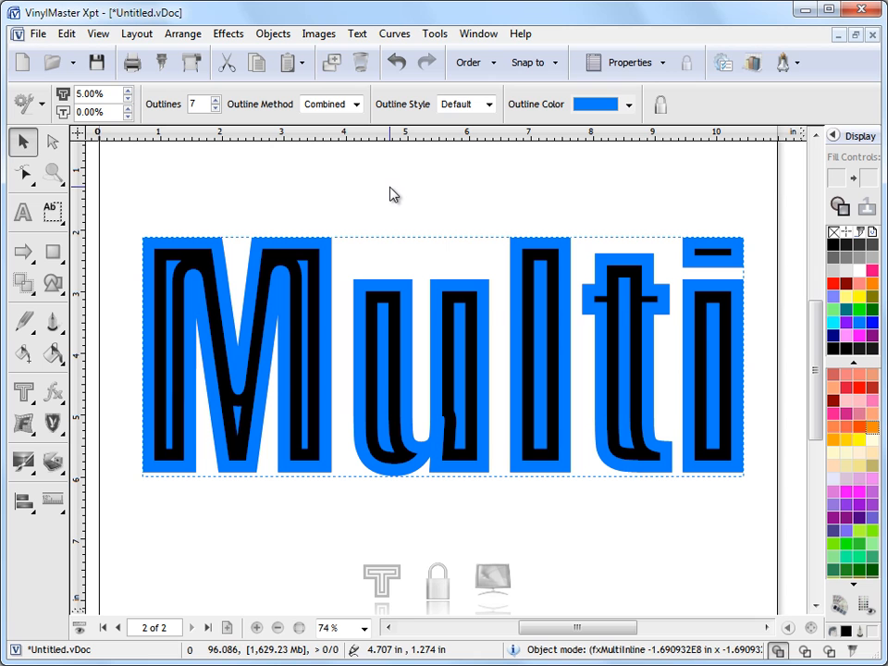
pyautogui.click(128, 105)
pyautogui.click(128, 104)
pyautogui.click(128, 105)
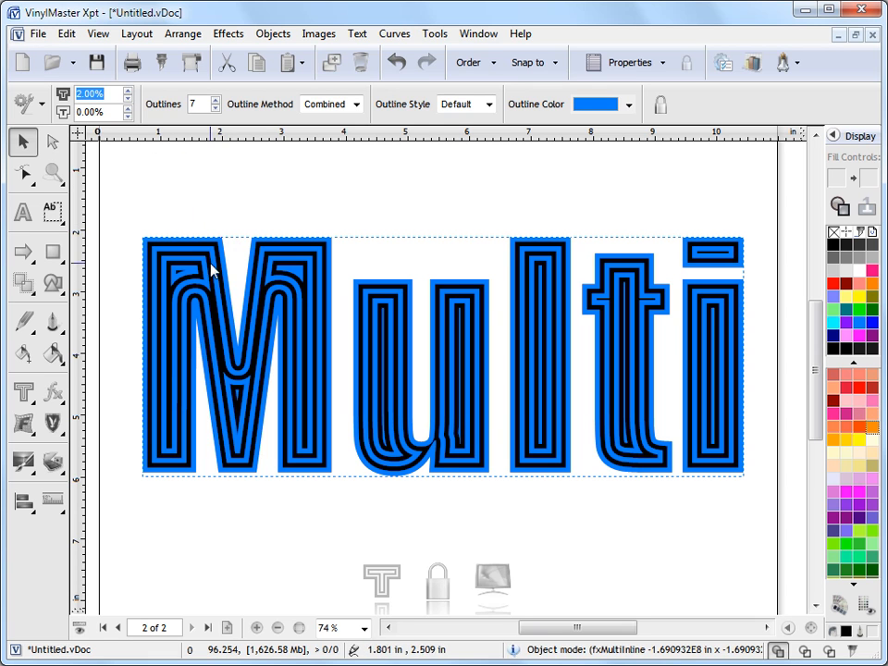
# - Try the inline effect with 3 outlines and return the number of outlines to 7
pyautogui.click(215, 108)
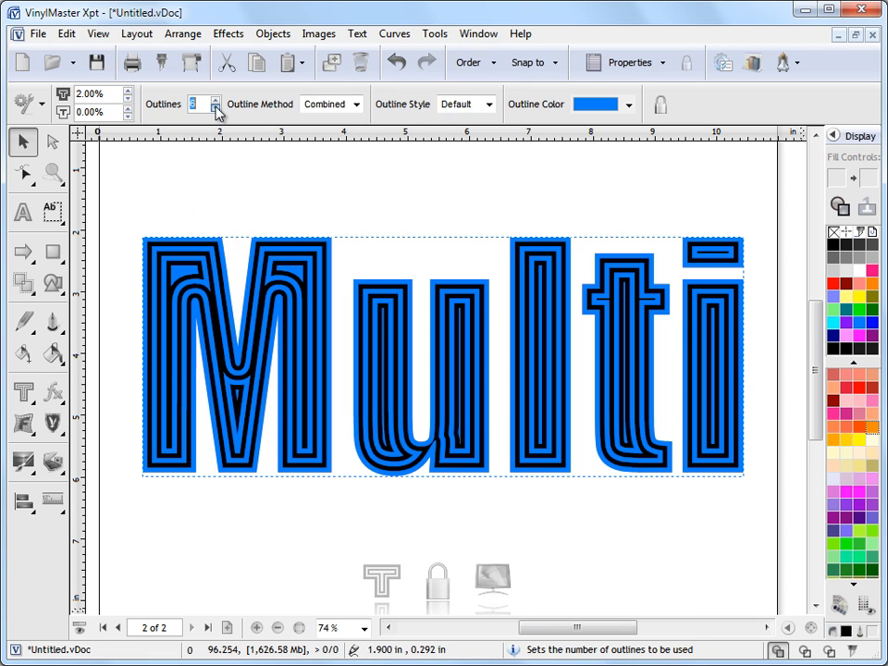
pyautogui.click(216, 108)
pyautogui.click(216, 109)
pyautogui.click(216, 108)
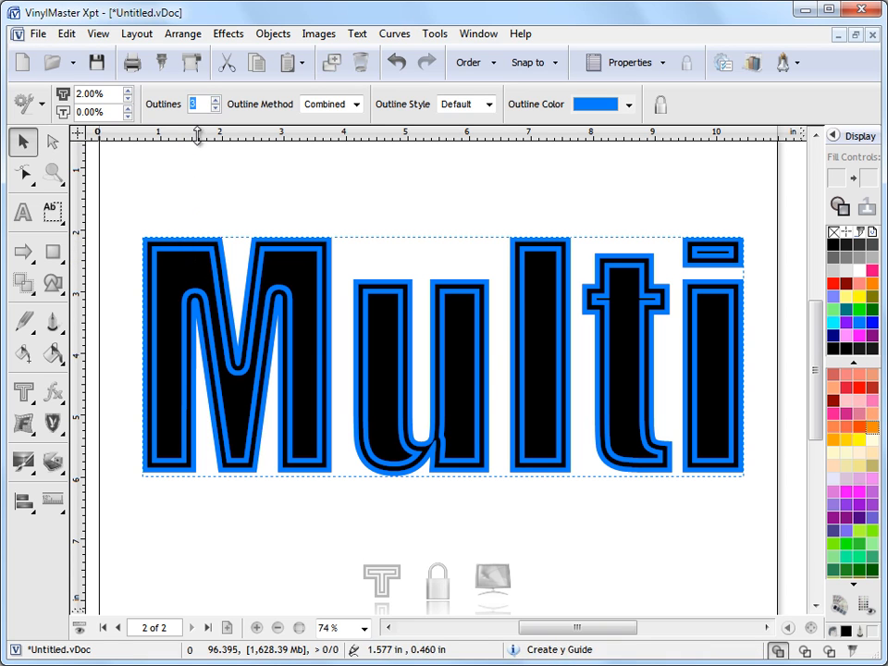
pyautogui.click(216, 100)
pyautogui.click(216, 100)
pyautogui.click(215, 100)
pyautogui.click(216, 100)
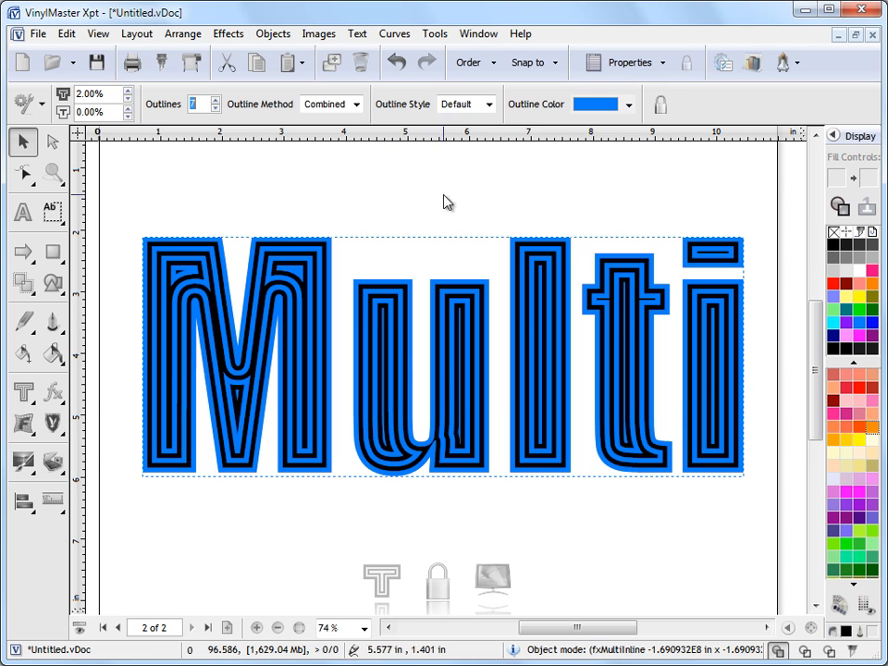
# - Set the inline effect's inset to 3.00% and its outline thickness to 2.50%
pyautogui.click(127, 109)
pyautogui.click(128, 109)
pyautogui.click(128, 110)
pyautogui.click(128, 109)
pyautogui.click(128, 109)
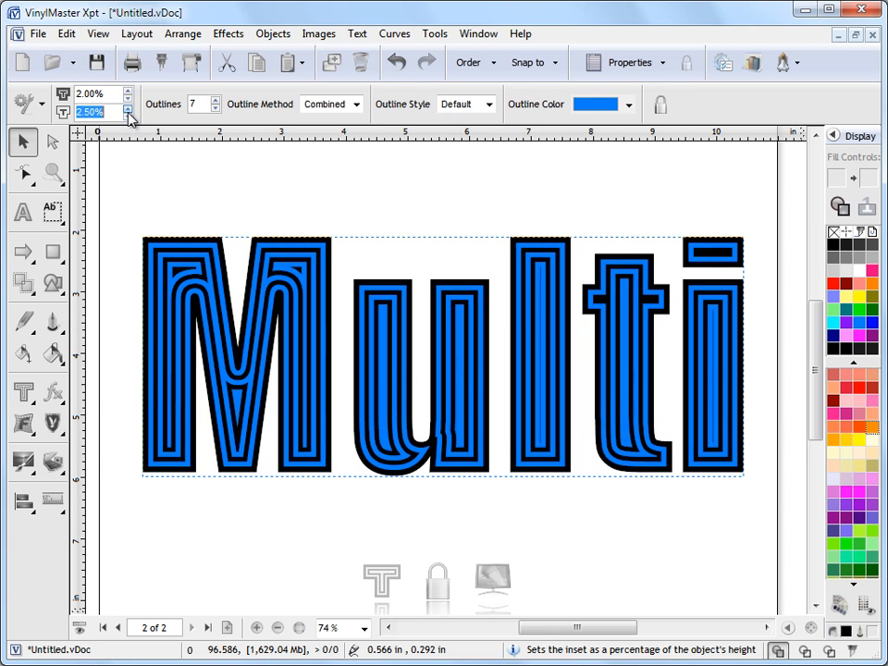
pyautogui.click(127, 108)
pyautogui.click(128, 91)
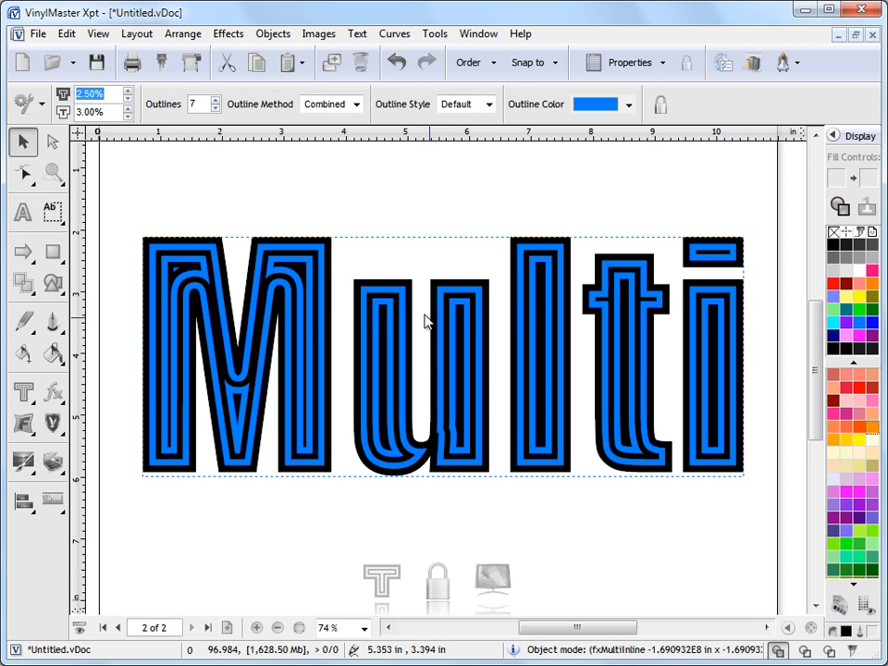
# - Reduce the number of outlines in the inline effect to 4
pyautogui.click(215, 109)
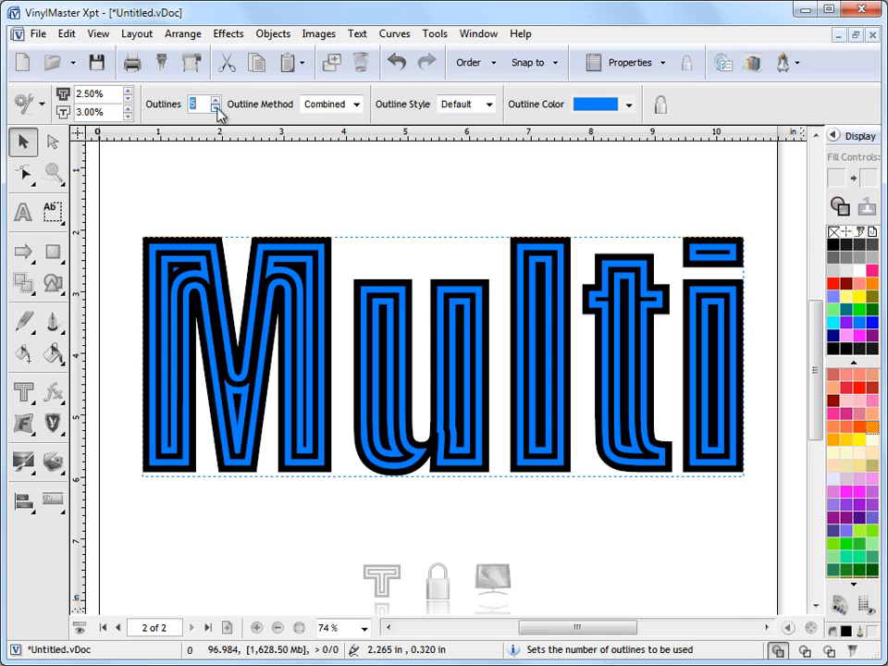
pyautogui.click(217, 109)
pyautogui.click(215, 100)
pyautogui.click(215, 100)
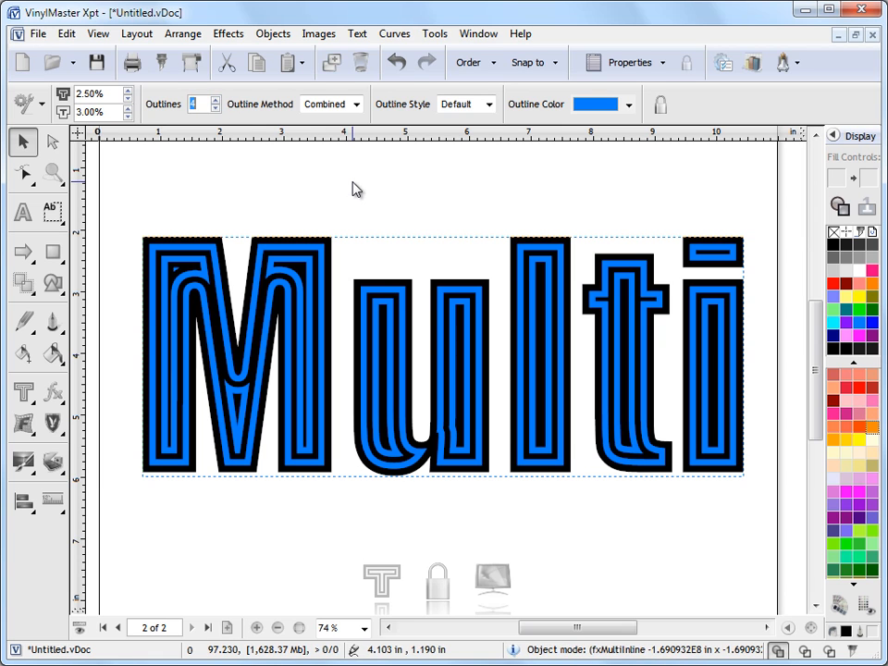
# - Change the outline method to Lines and examine the result closely on the letters M and u
pyautogui.click(357, 106)
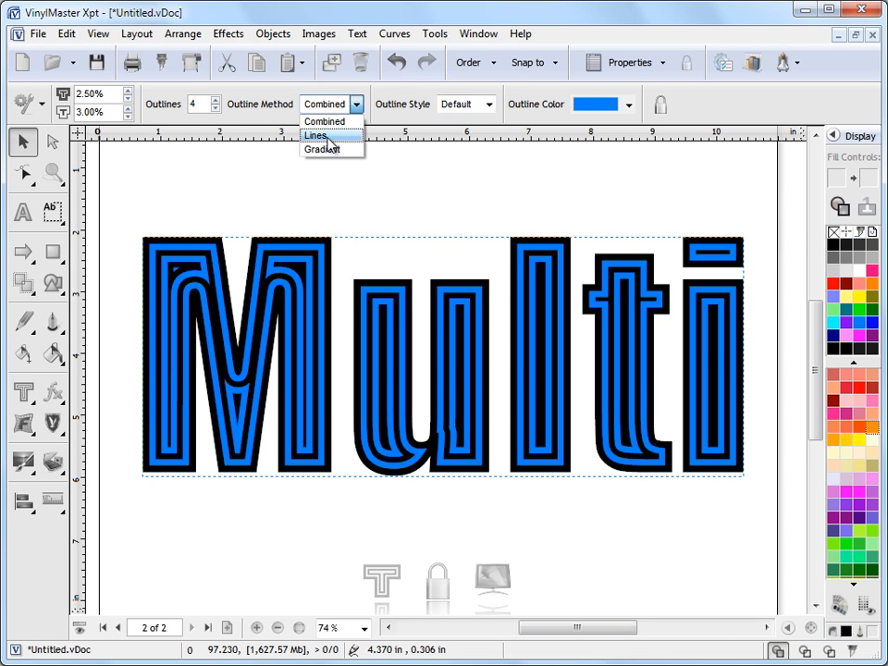
pyautogui.click(328, 137)
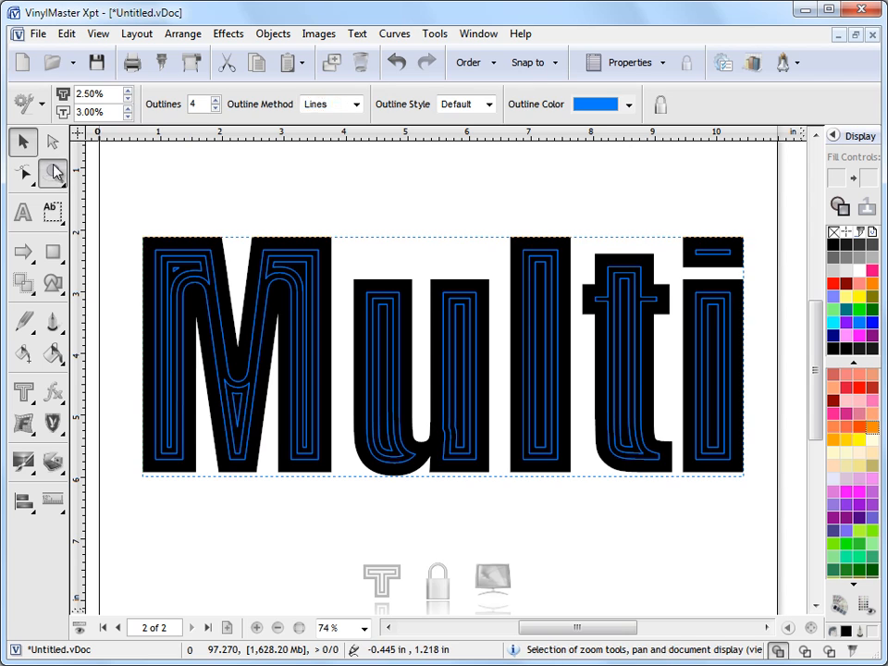
pyautogui.click(53, 172)
pyautogui.moveTo(152, 222); pyautogui.dragTo(474, 482)
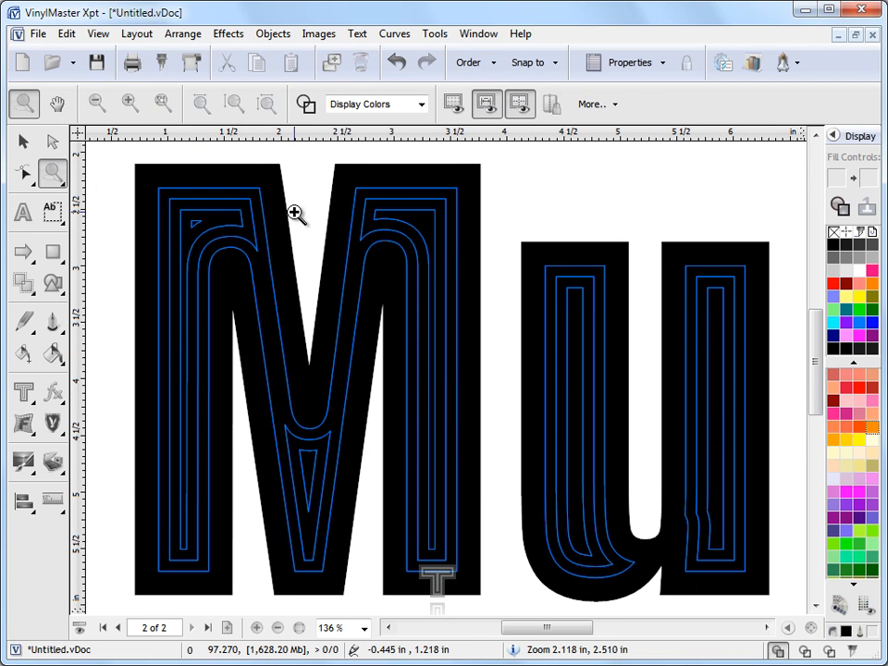
# - Set the inline effect to 7 outlines with an inset of 0.00% and an outline thickness of 2.00%
pyautogui.click(22, 148)
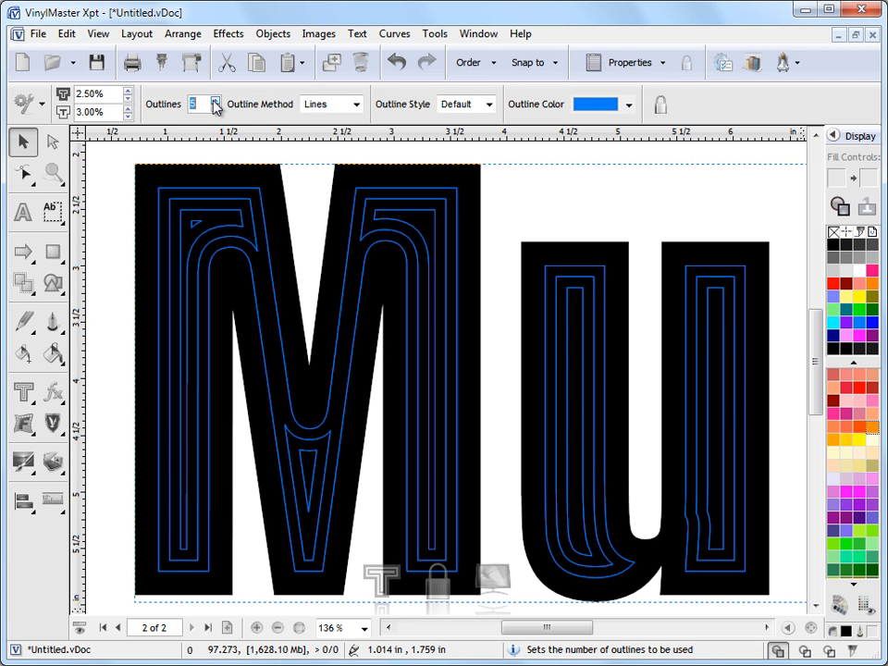
pyautogui.click(129, 117)
pyautogui.click(128, 117)
pyautogui.click(129, 117)
pyautogui.click(129, 92)
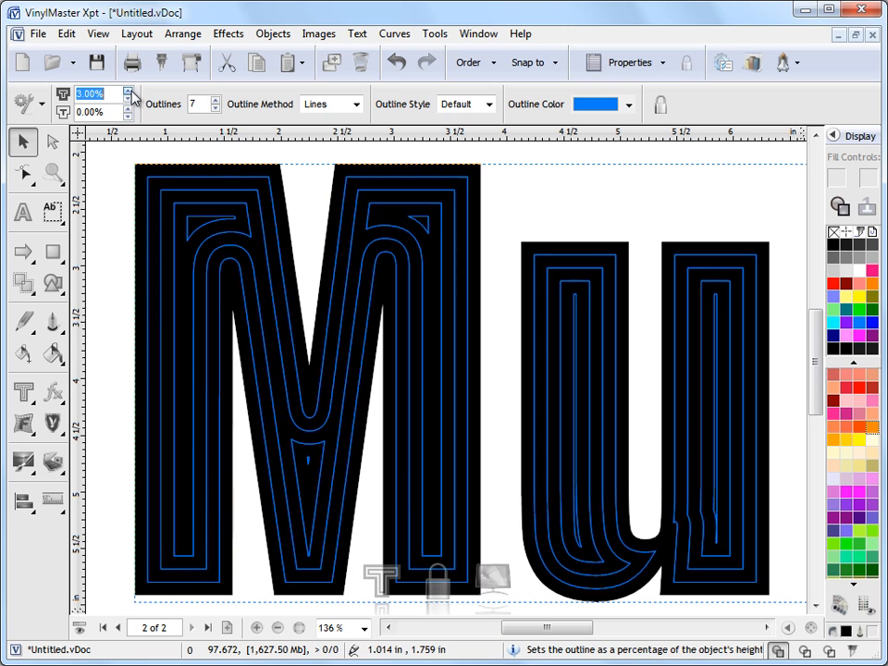
pyautogui.click(128, 92)
pyautogui.click(129, 99)
pyautogui.click(128, 99)
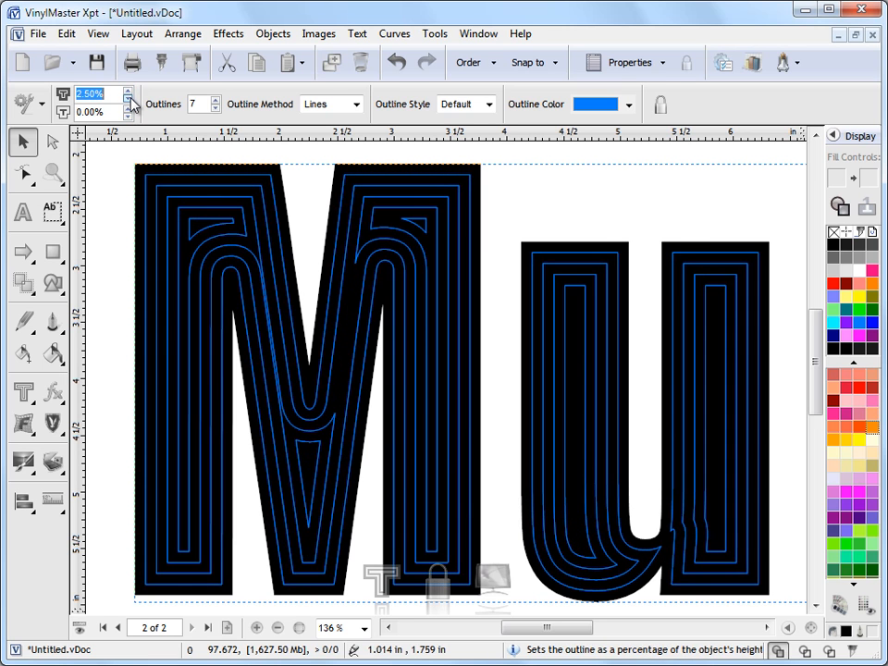
pyautogui.click(128, 99)
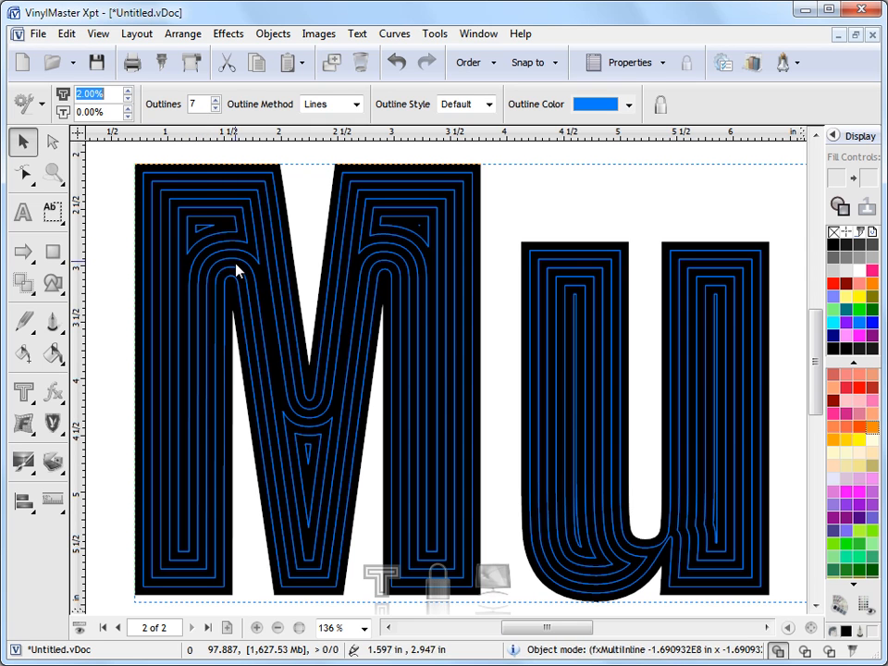
# - Raise the number of outlines to 10 and reduce the outline thickness to 1.00%
pyautogui.click(215, 100)
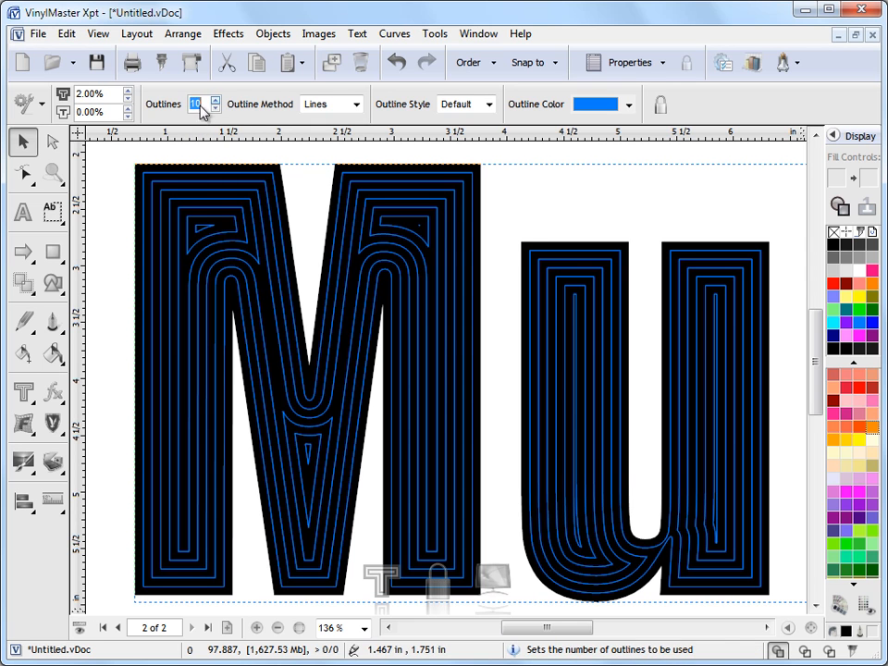
pyautogui.click(128, 99)
pyautogui.click(129, 99)
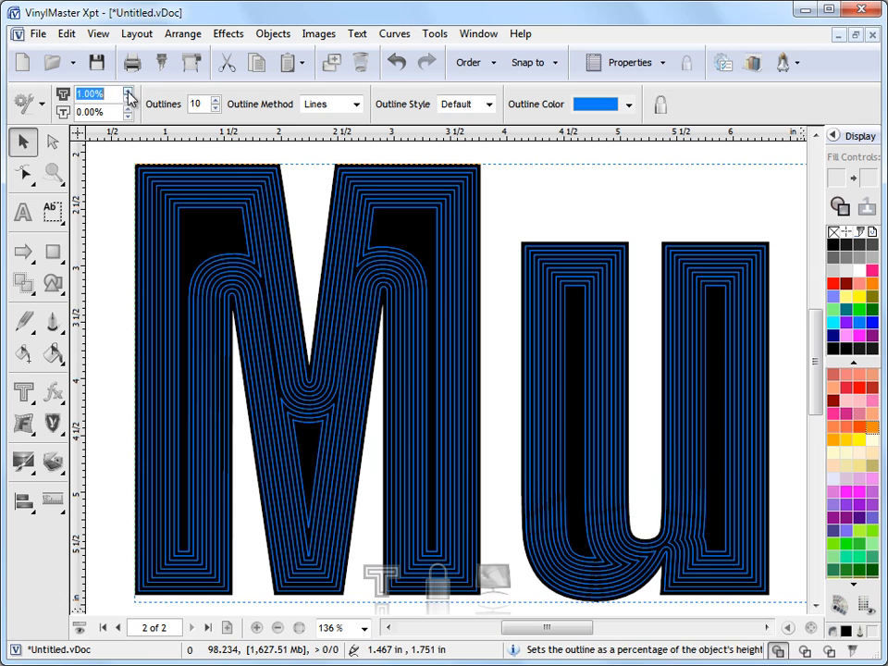
# - Try wider line spacing with an outline thickness up to 3.00%, and bring it back to 1.00%
pyautogui.click(128, 94)
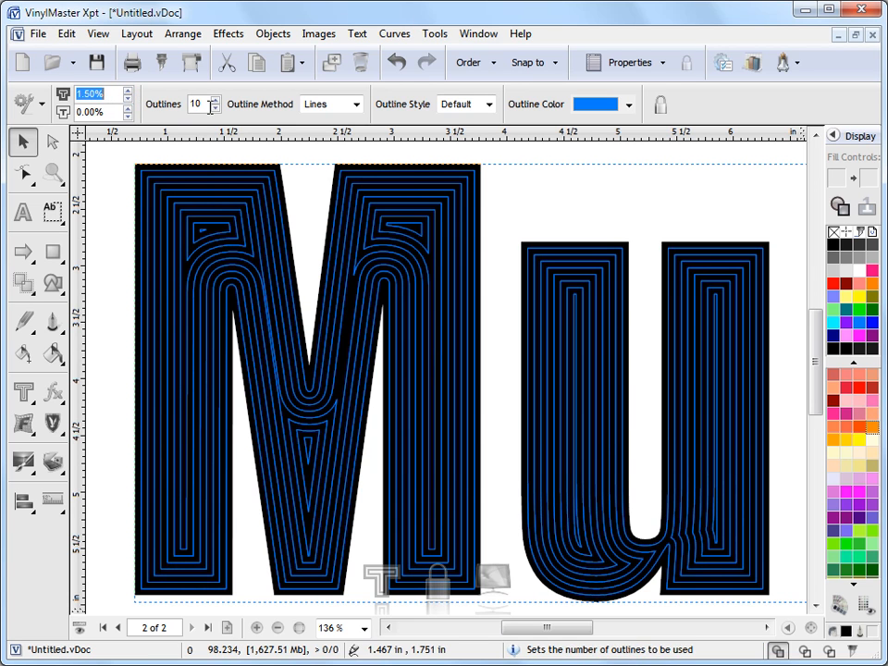
pyautogui.click(129, 93)
pyautogui.click(128, 94)
pyautogui.click(129, 94)
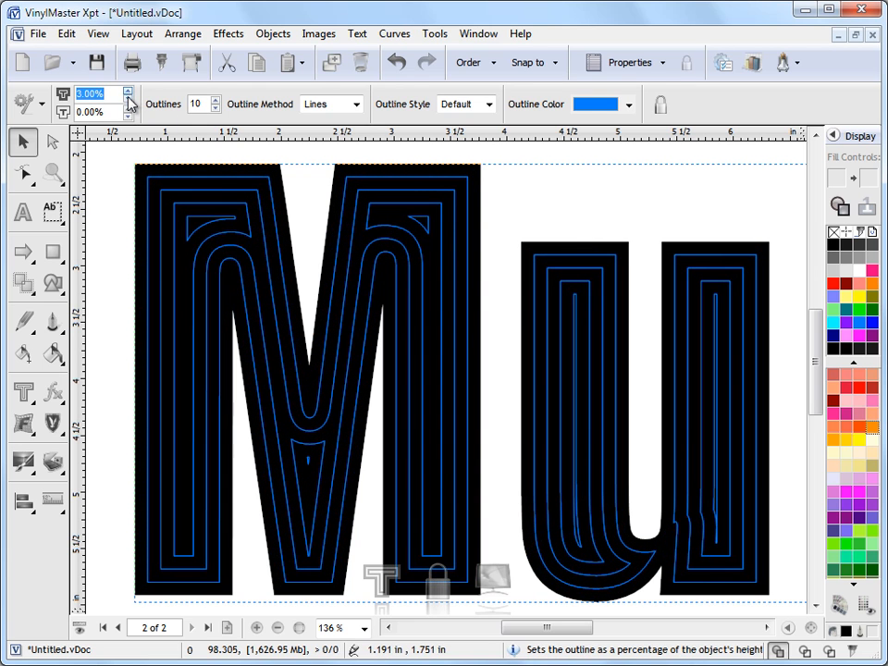
pyautogui.click(129, 104)
pyautogui.click(129, 105)
pyautogui.click(129, 105)
pyautogui.click(128, 104)
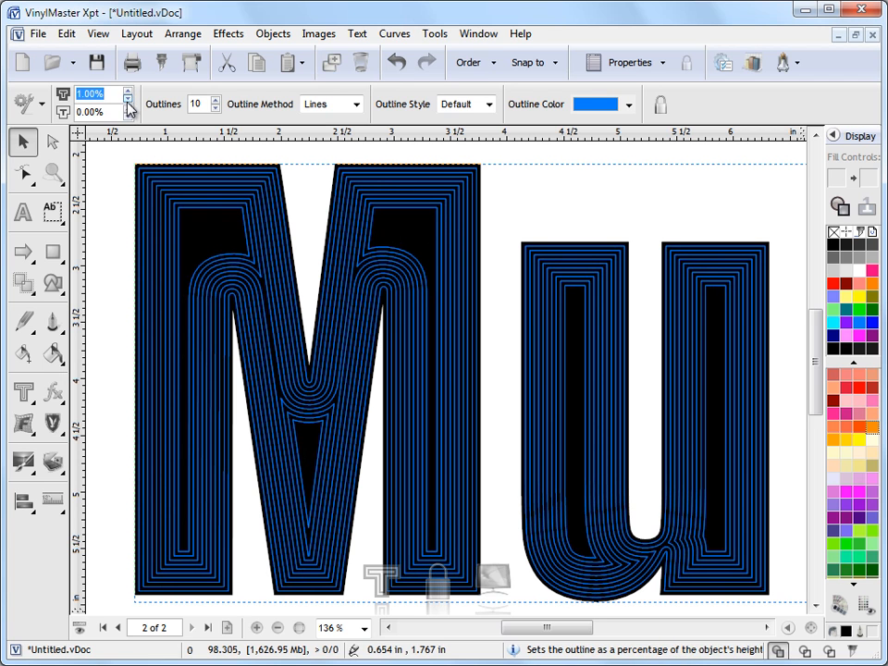
# - Increase the number of outlines in the inline effect to 16
pyautogui.click(215, 100)
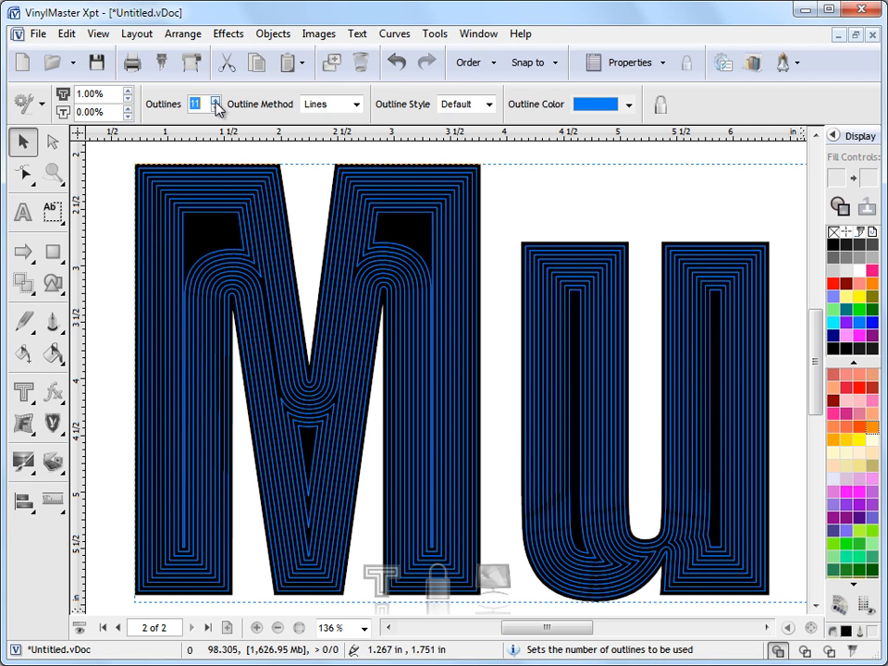
pyautogui.click(215, 101)
pyautogui.click(216, 101)
pyautogui.click(215, 101)
pyautogui.click(216, 101)
pyautogui.click(215, 101)
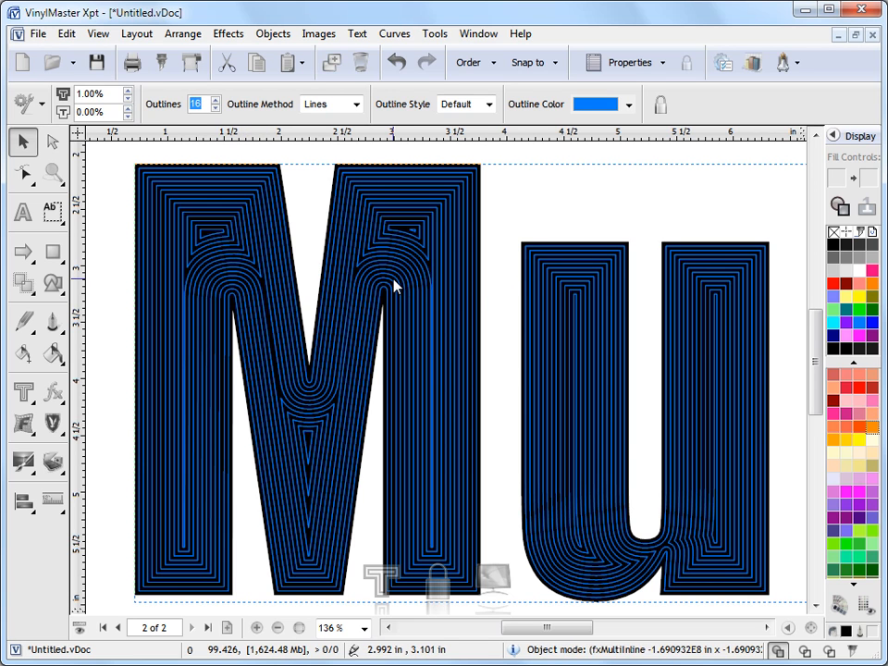
# - Switch the outline method to Gradient and check the inlines in wireframe view before restoring the full-colour display
pyautogui.click(357, 105)
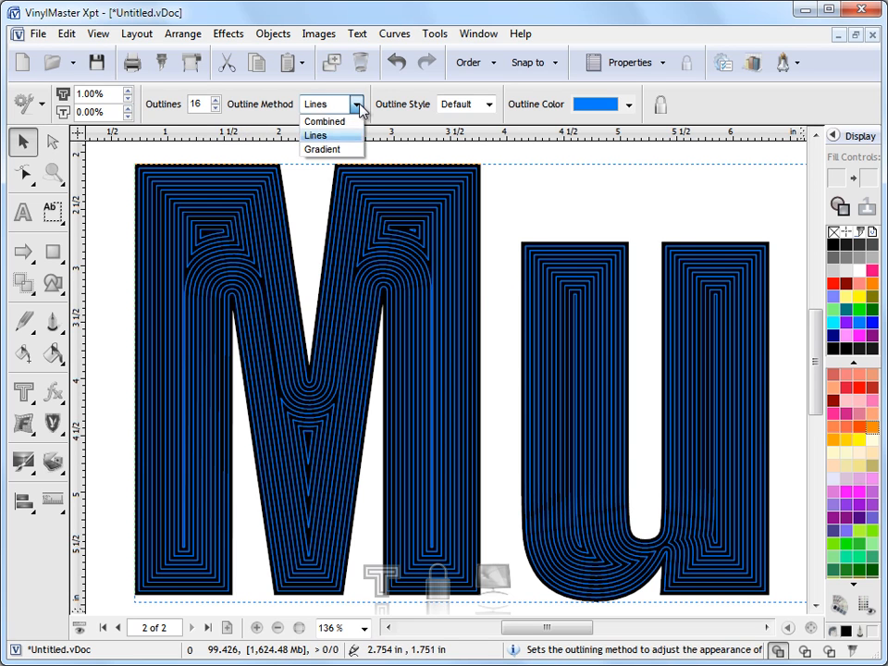
pyautogui.click(324, 149)
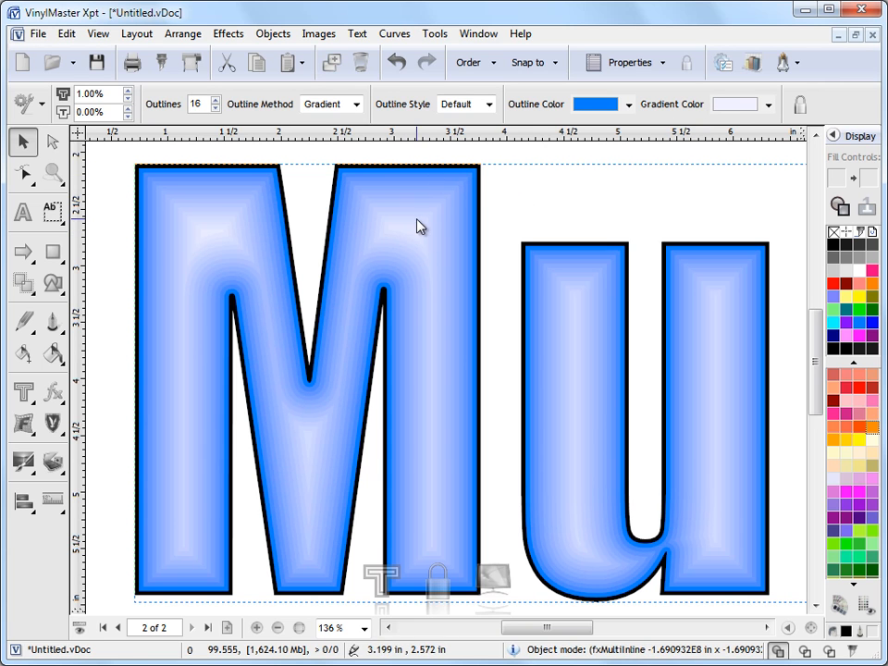
pyautogui.click(805, 650)
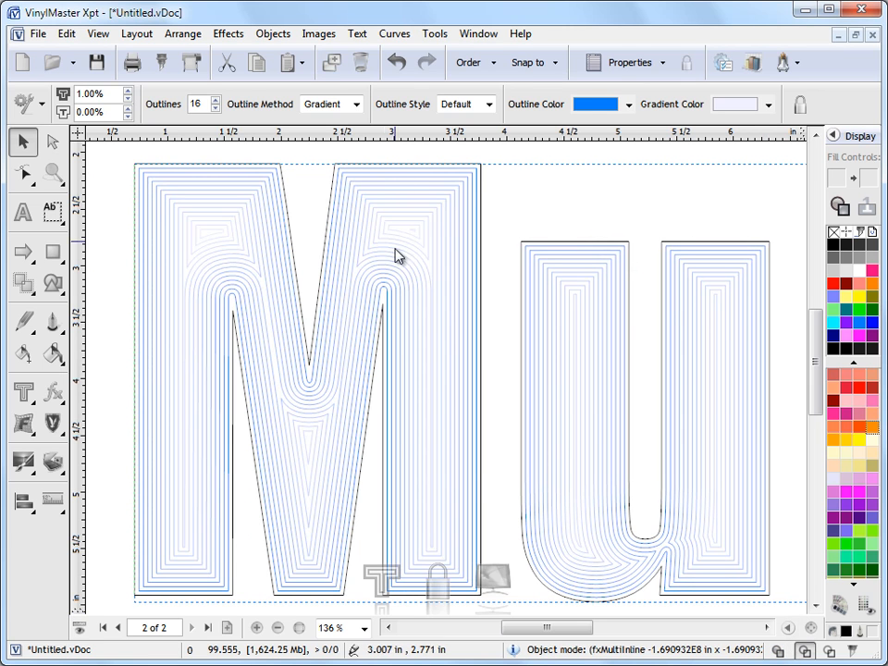
pyautogui.click(779, 651)
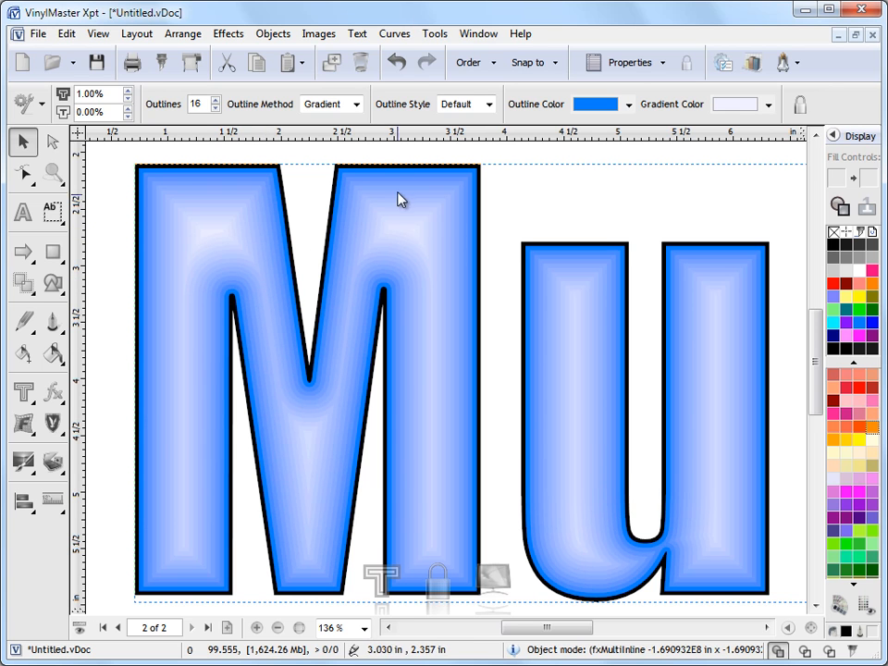
# - Reduce the gradient inline on "Multi" to 8 outlines and set the outline thickness to 2.00%
pyautogui.click(215, 110)
pyautogui.click(215, 109)
pyautogui.click(216, 109)
pyautogui.click(216, 109)
pyautogui.click(216, 109)
pyautogui.click(216, 110)
pyautogui.click(216, 109)
pyautogui.click(216, 109)
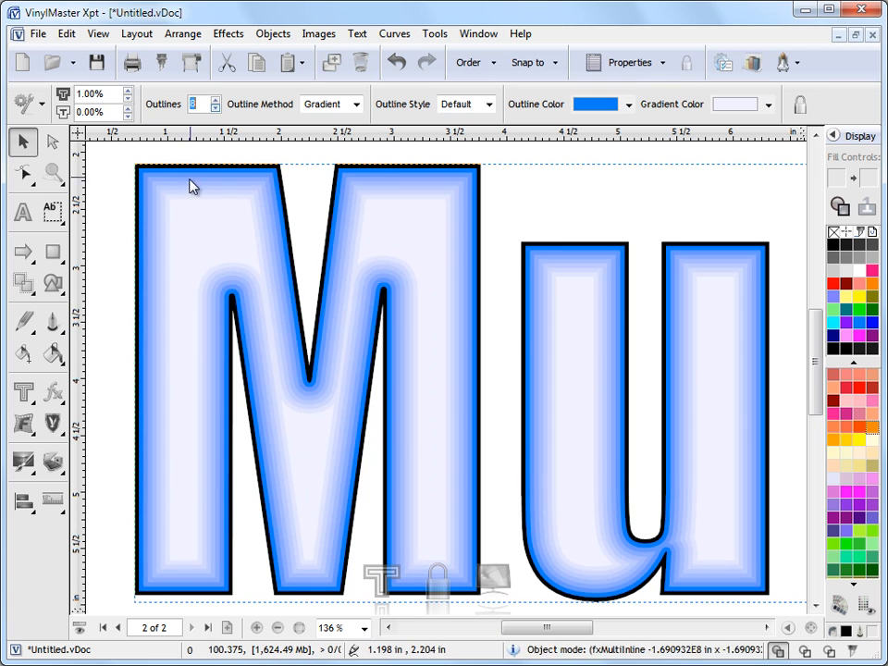
pyautogui.click(128, 92)
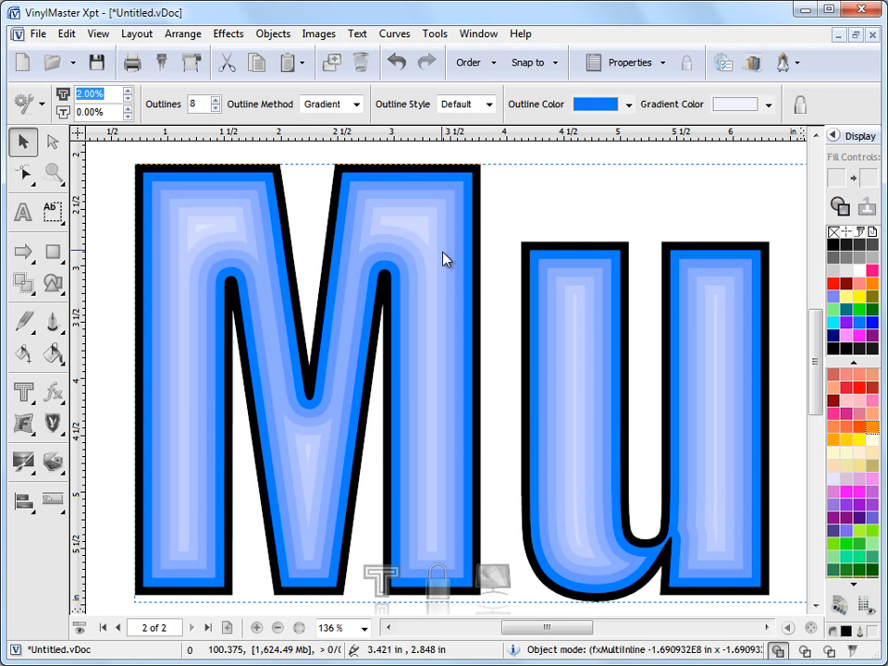
# - Increase the number of outlines to 11 and set the outline thickness to 1.50%
pyautogui.click(216, 99)
pyautogui.click(215, 99)
pyautogui.click(216, 99)
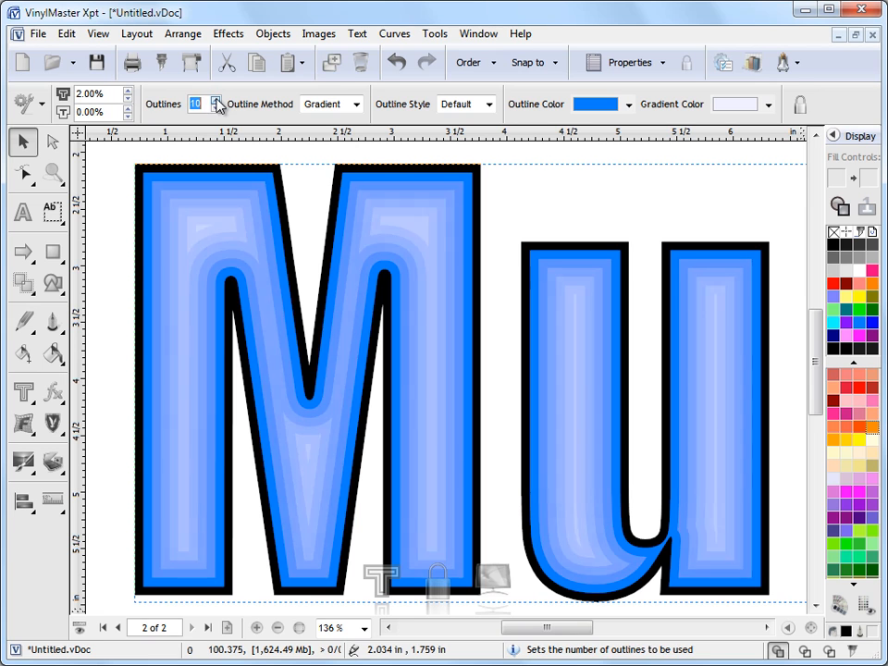
pyautogui.click(128, 98)
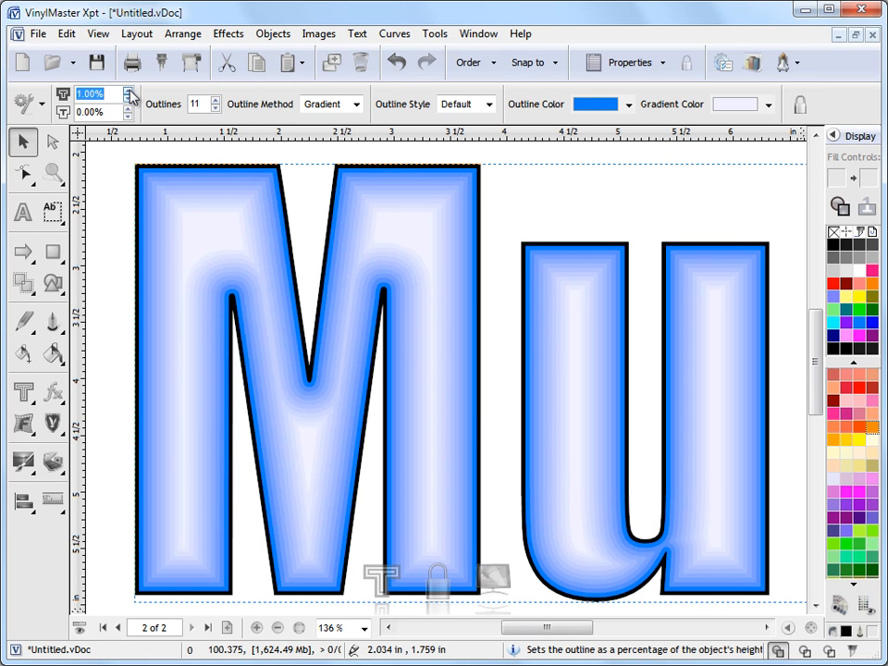
pyautogui.click(129, 93)
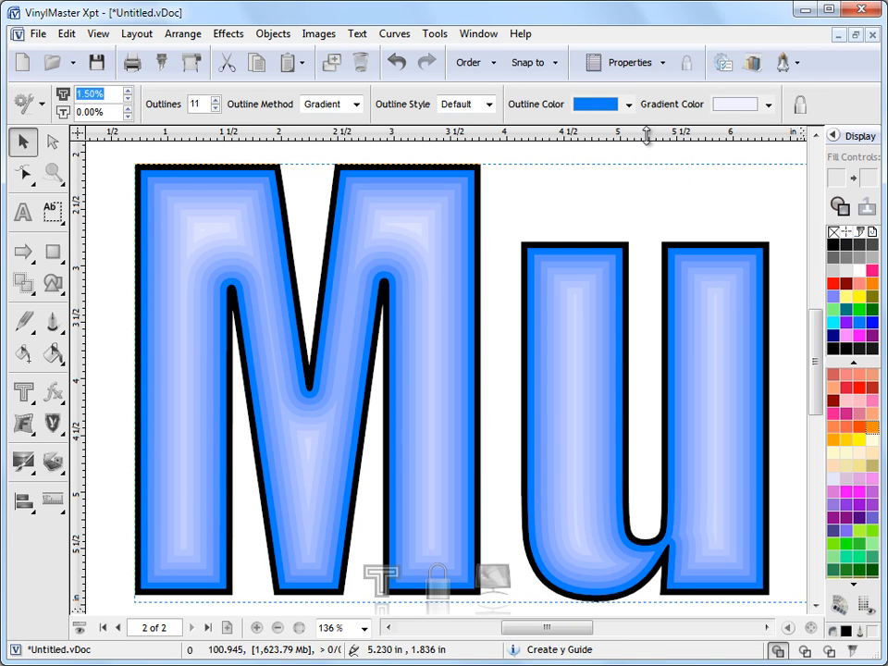
# - Set the inline's outline color to yellow and its gradient color to red
pyautogui.click(630, 105)
pyautogui.click(620, 183)
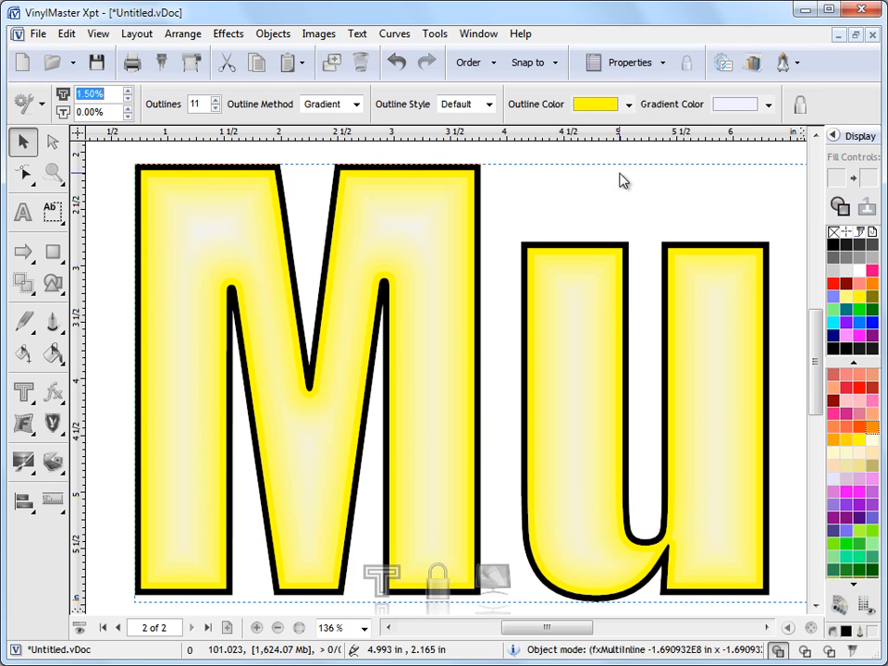
pyautogui.click(768, 105)
pyautogui.click(725, 156)
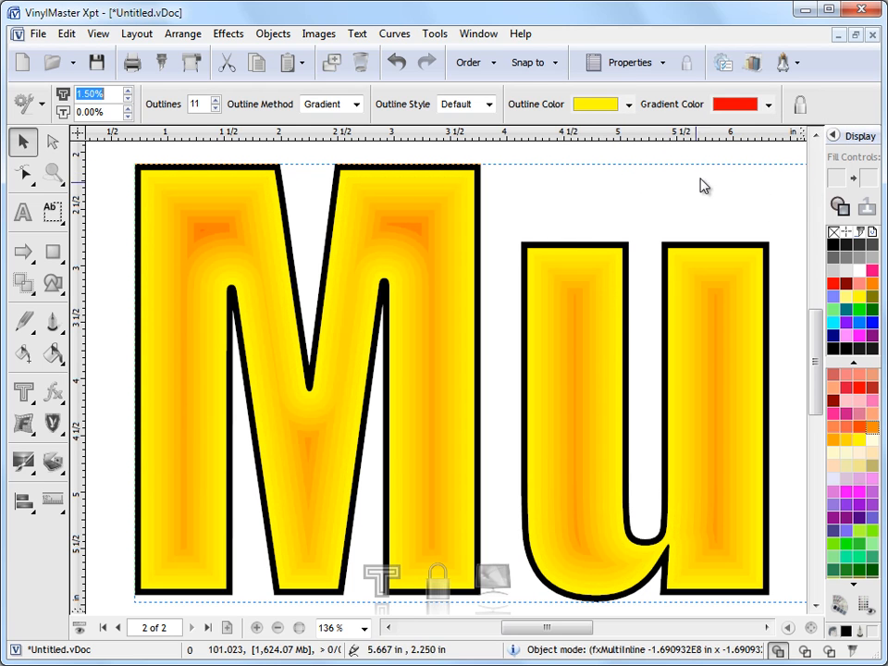
# - Change the inline's outline color to red and its gradient color to yellow
pyautogui.click(629, 105)
pyautogui.click(586, 157)
pyautogui.click(768, 105)
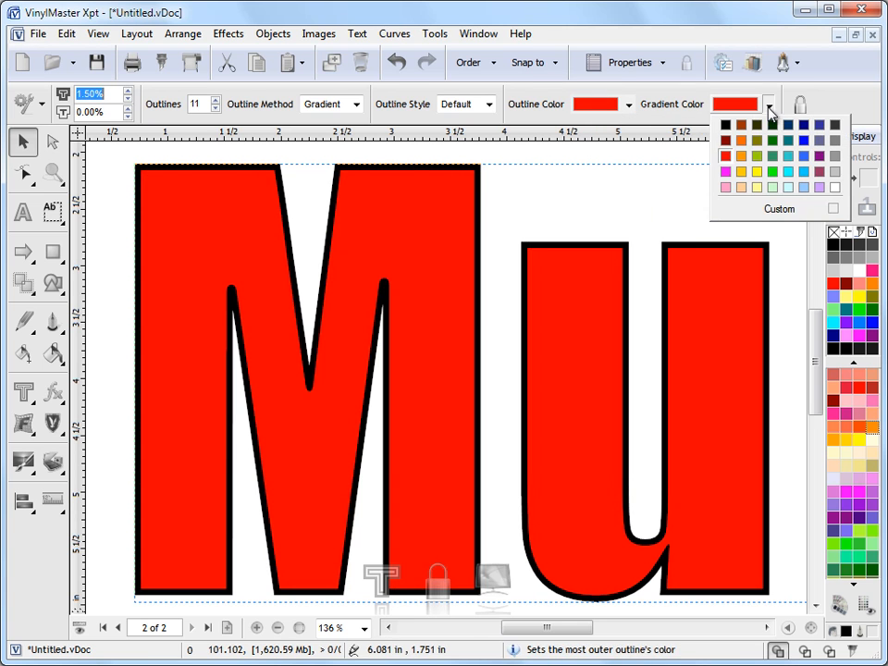
pyautogui.click(753, 172)
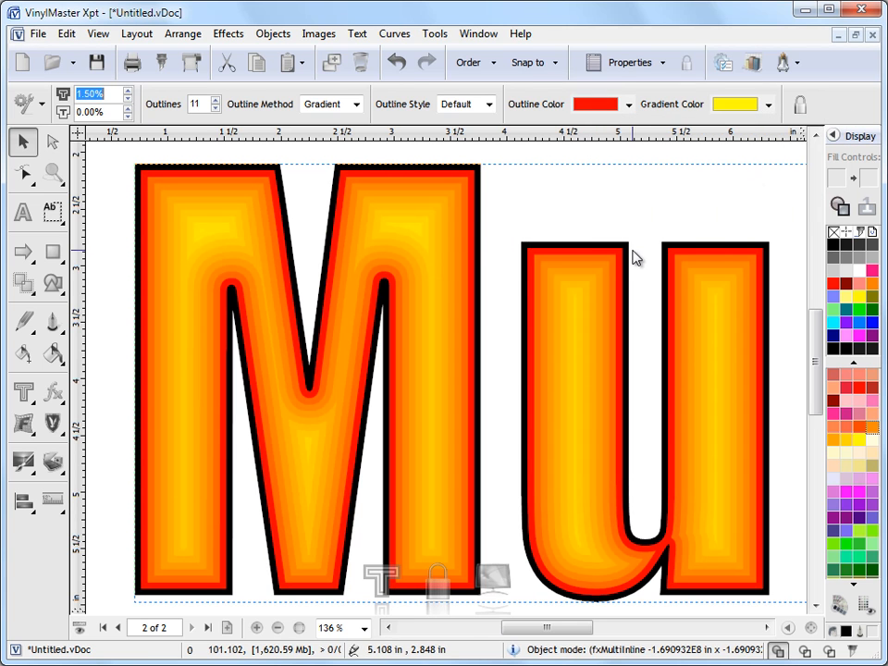
# - Try yellow and blue fills on the whole "Multi" text and finish with a red fill
pyautogui.middleClick(589, 155)
pyautogui.scroll(-2, 739, 478)
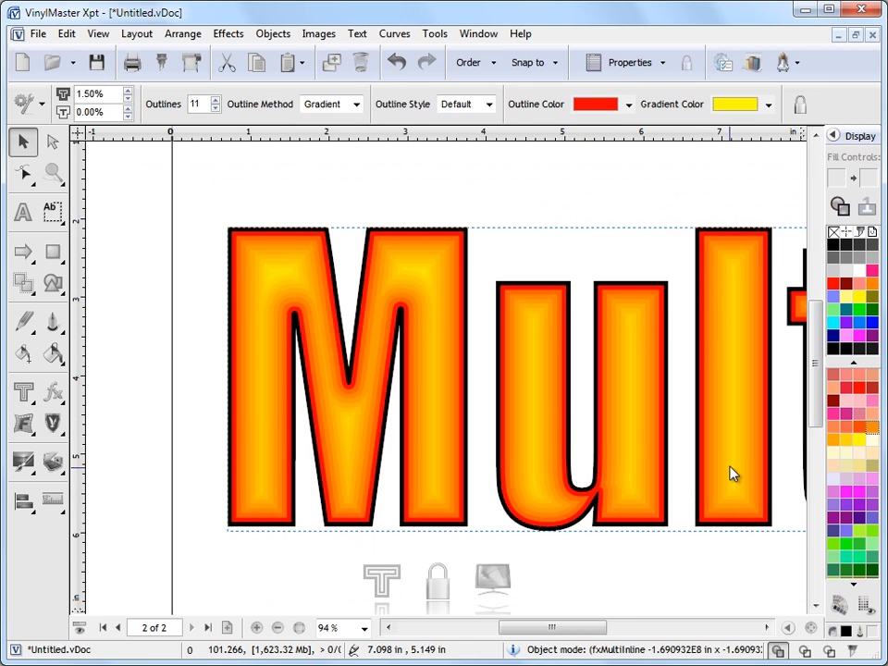
pyautogui.scroll(-1, 731, 473)
pyautogui.click(367, 373)
pyautogui.moveTo(575, 640); pyautogui.dragTo(603, 635)
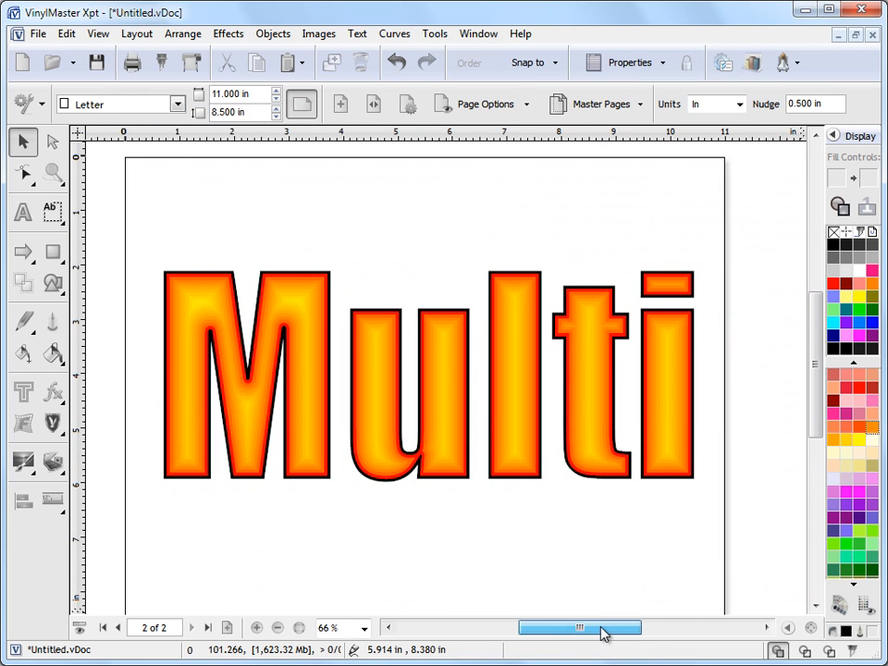
pyautogui.click(489, 399)
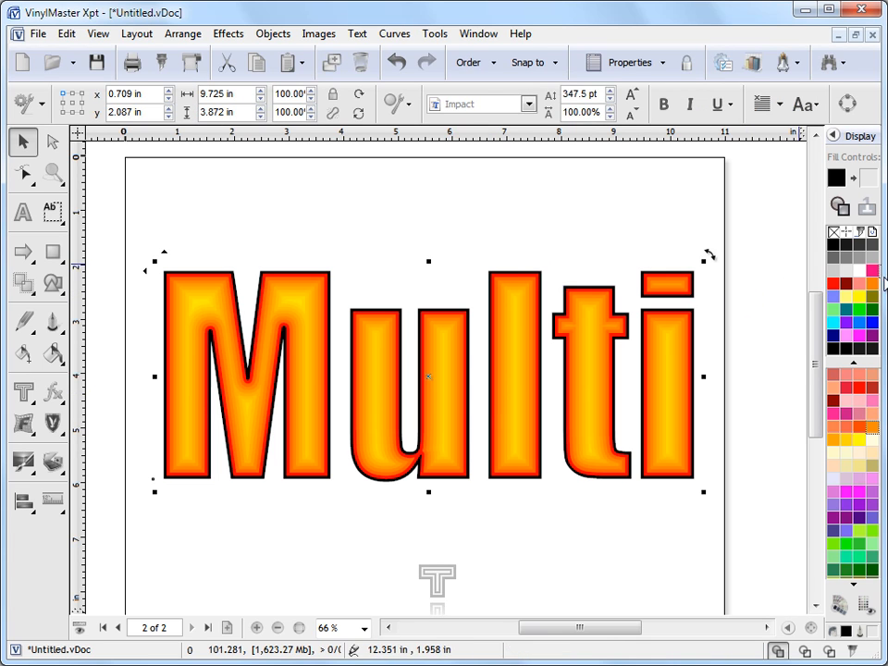
pyautogui.click(835, 284)
pyautogui.click(862, 299)
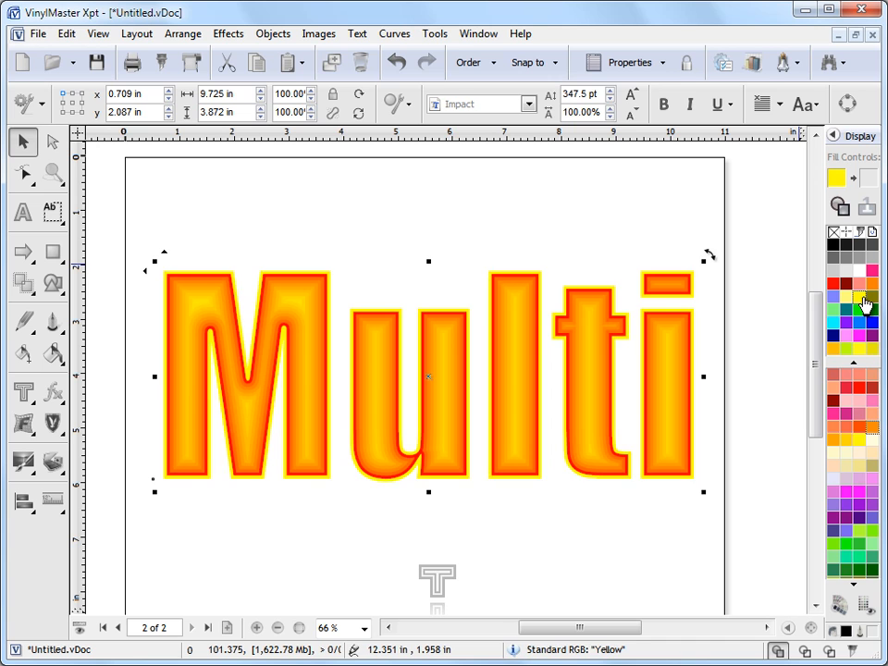
pyautogui.click(835, 322)
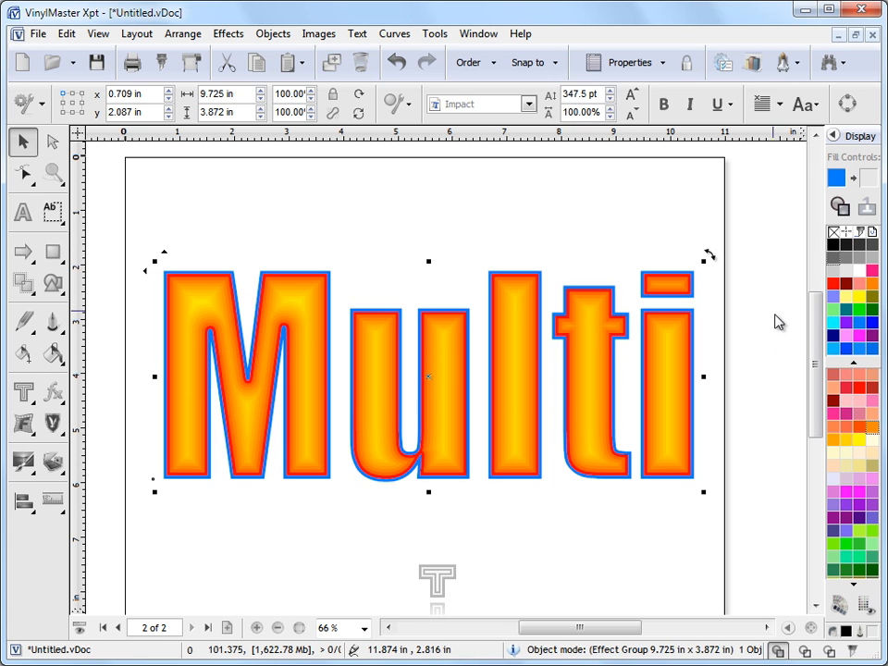
pyautogui.click(834, 283)
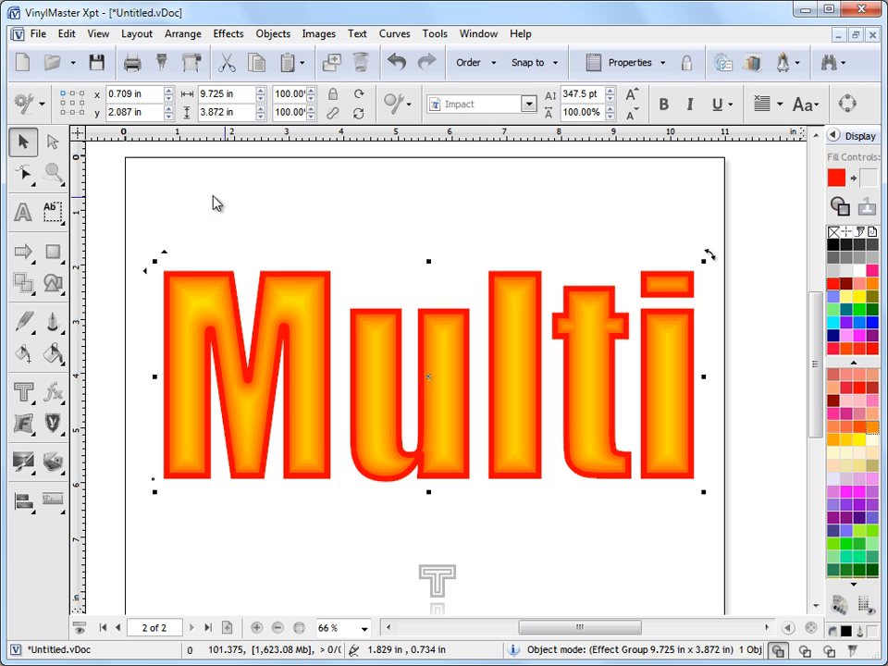
# - Select the text's inline effect, switch its outline method to Combined and set the outline color to yellow
pyautogui.click(53, 172)
pyautogui.moveTo(143, 238); pyautogui.dragTo(724, 517)
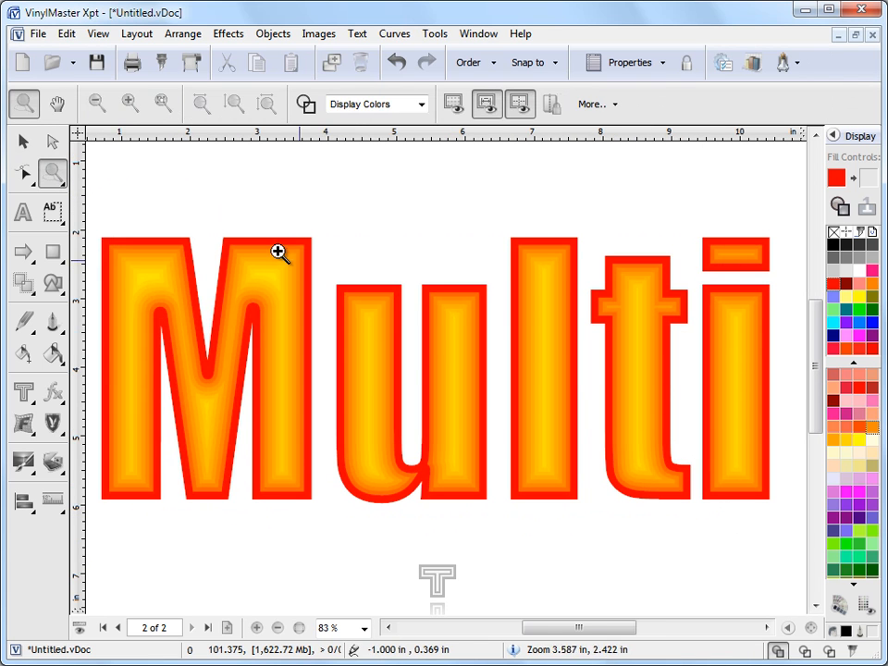
pyautogui.click(23, 141)
pyautogui.click(417, 482)
pyautogui.click(439, 580)
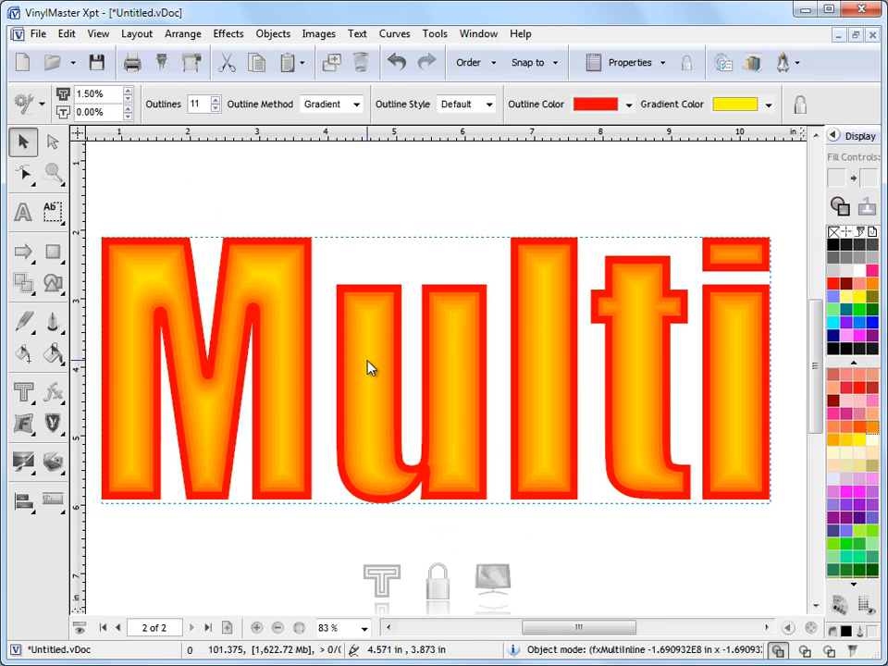
pyautogui.click(355, 104)
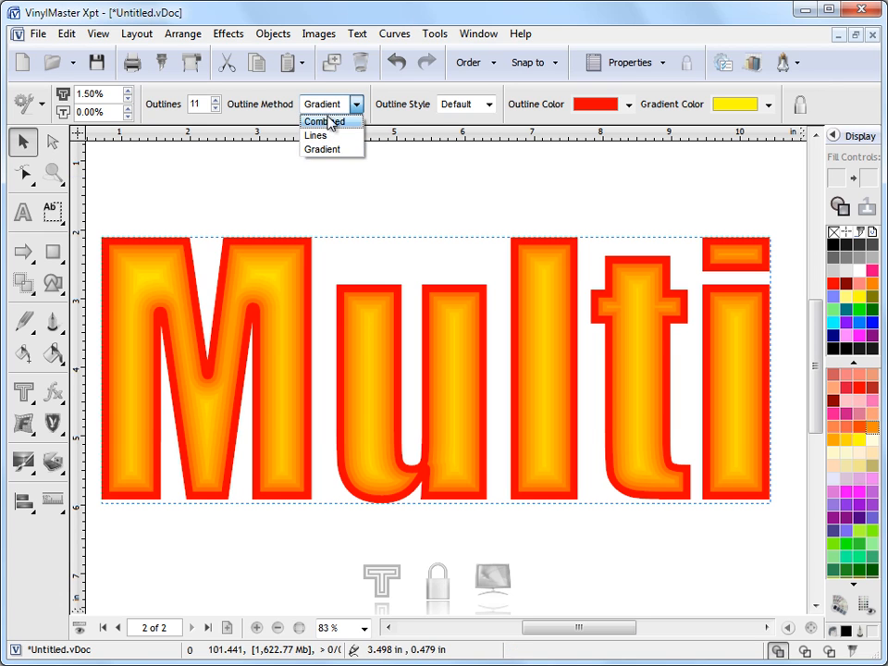
pyautogui.click(329, 122)
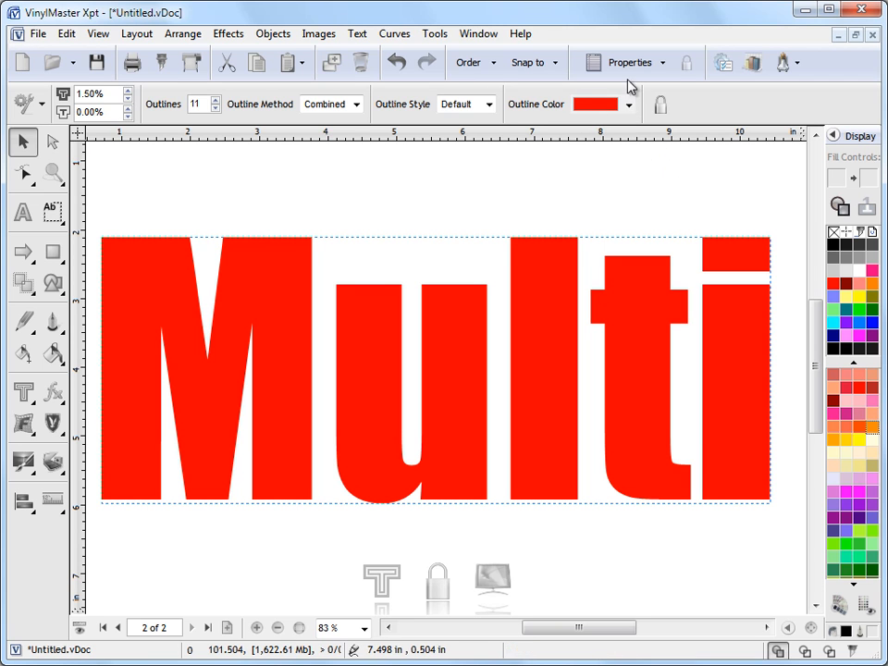
pyautogui.click(630, 105)
pyautogui.click(617, 171)
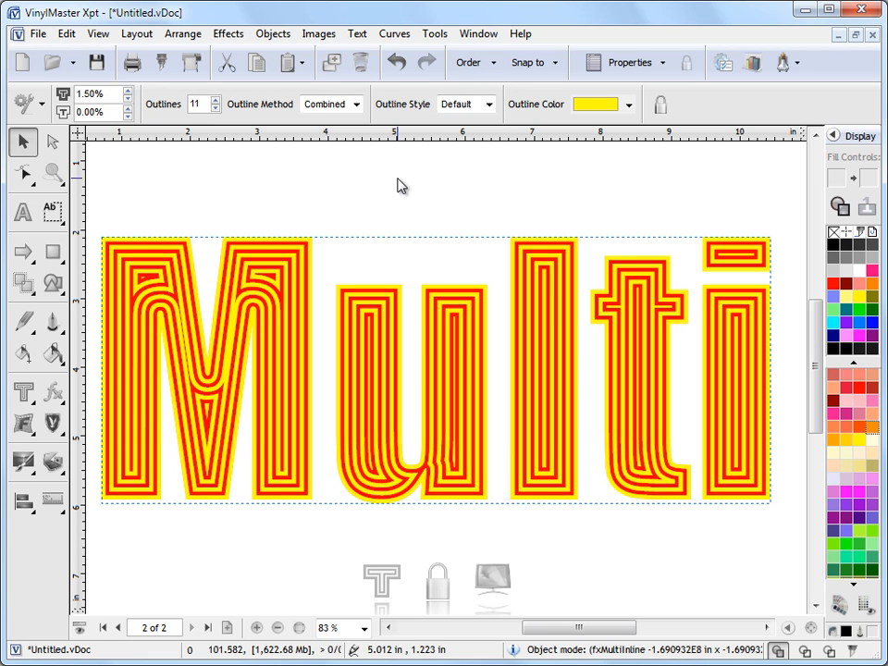
# - Compare the Sharp, Mitred, Smooth and Round outline styles on the inline effect and finish with Smooth
pyautogui.click(489, 105)
pyautogui.click(476, 153)
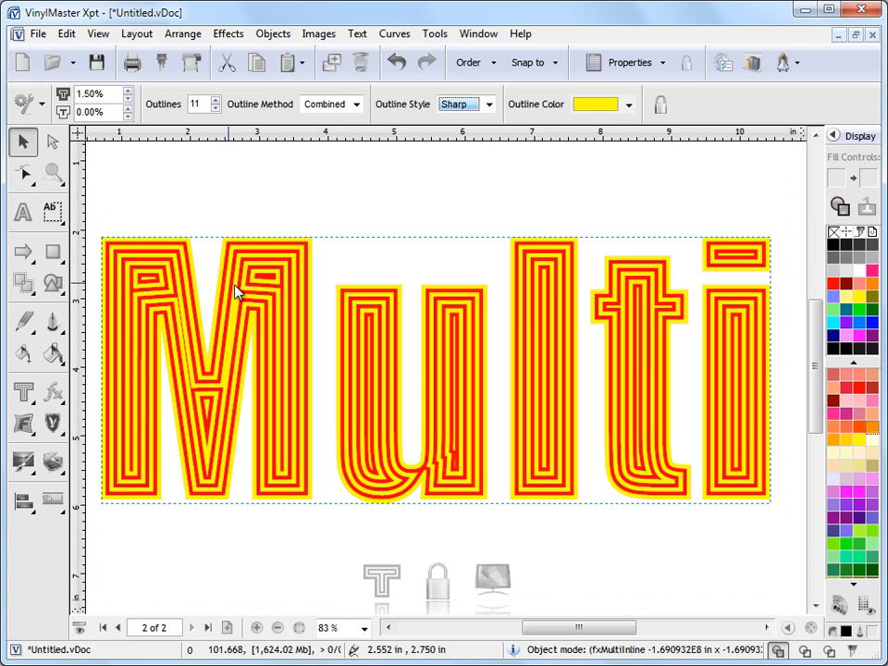
pyautogui.click(488, 106)
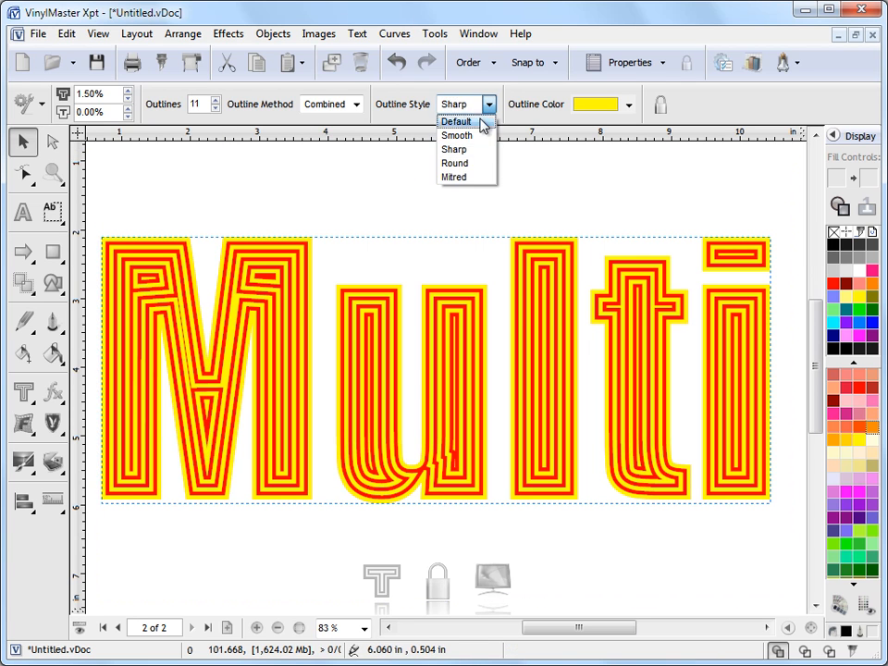
pyautogui.click(474, 175)
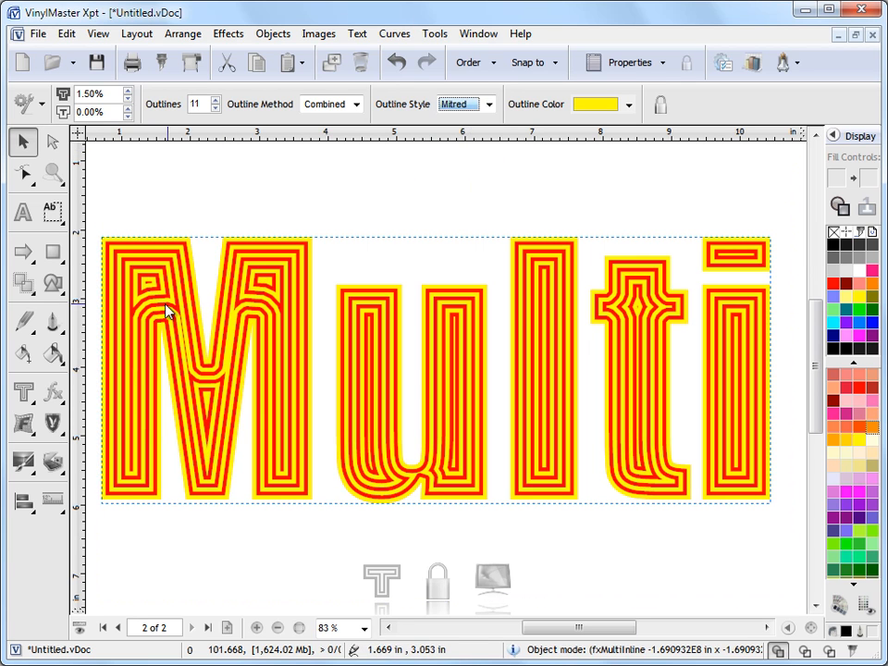
pyautogui.click(490, 105)
pyautogui.click(477, 135)
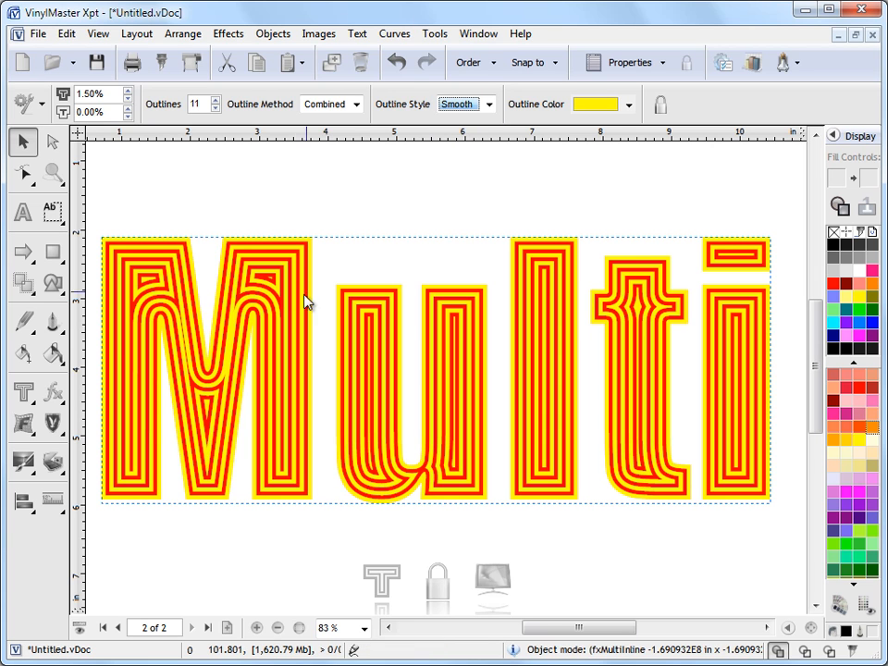
pyautogui.click(490, 104)
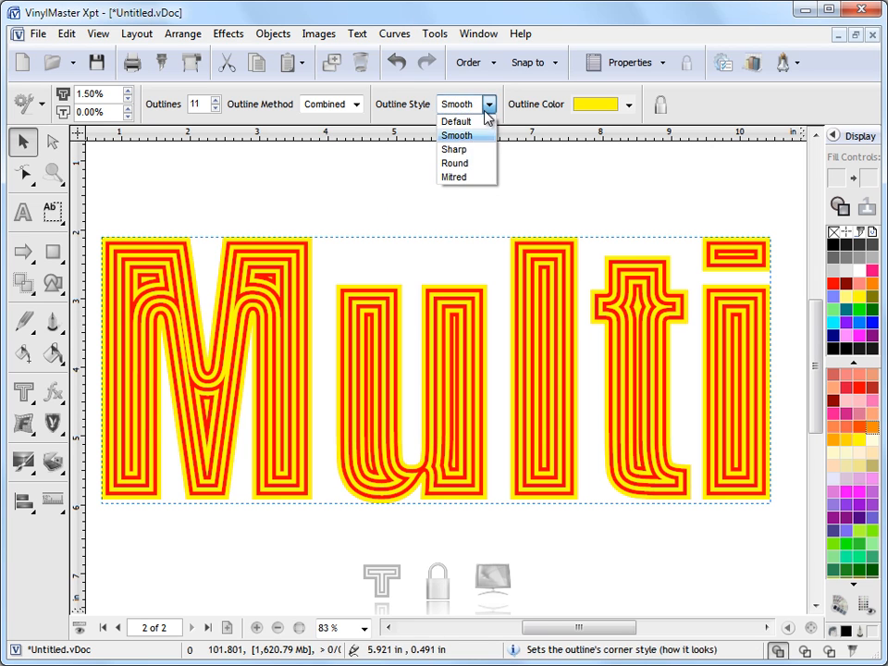
pyautogui.click(477, 151)
pyautogui.click(488, 105)
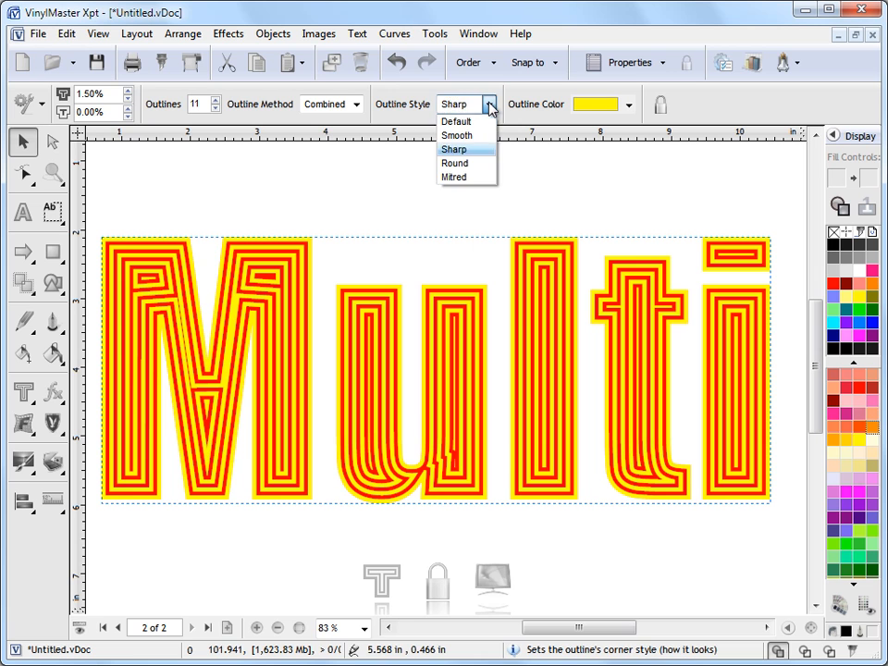
pyautogui.click(478, 164)
pyautogui.click(489, 105)
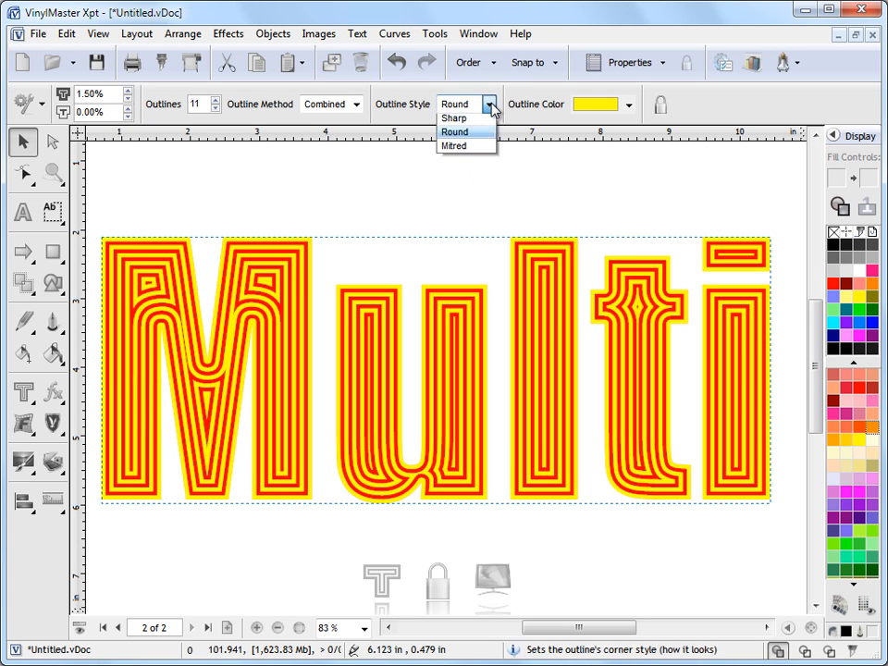
pyautogui.click(482, 136)
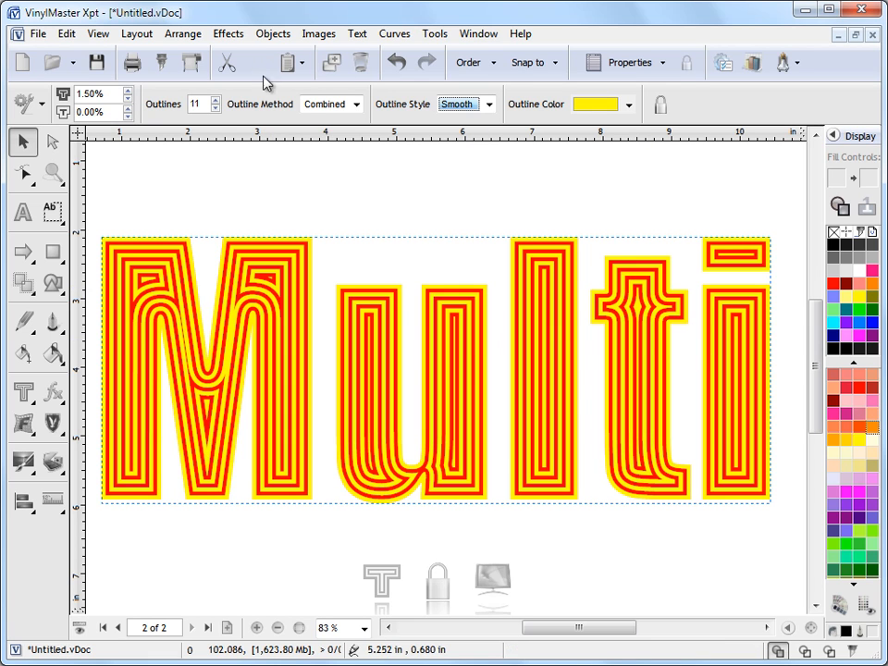
# - Reduce the combined inline to 5 outlines and increase the outline thickness to 3.00%
pyautogui.click(215, 108)
pyautogui.click(215, 108)
pyautogui.click(215, 109)
pyautogui.click(216, 108)
pyautogui.click(128, 91)
pyautogui.click(128, 91)
pyautogui.click(128, 91)
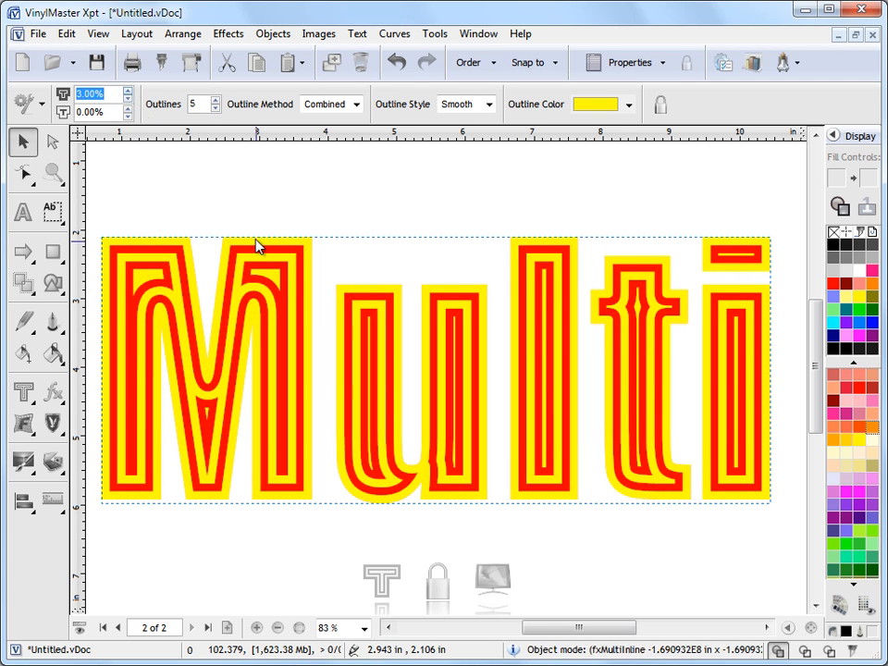
# - Set the inset to 2.50% and vary the outline thickness before returning it to 3.00%
pyautogui.click(127, 108)
pyautogui.click(128, 108)
pyautogui.click(127, 108)
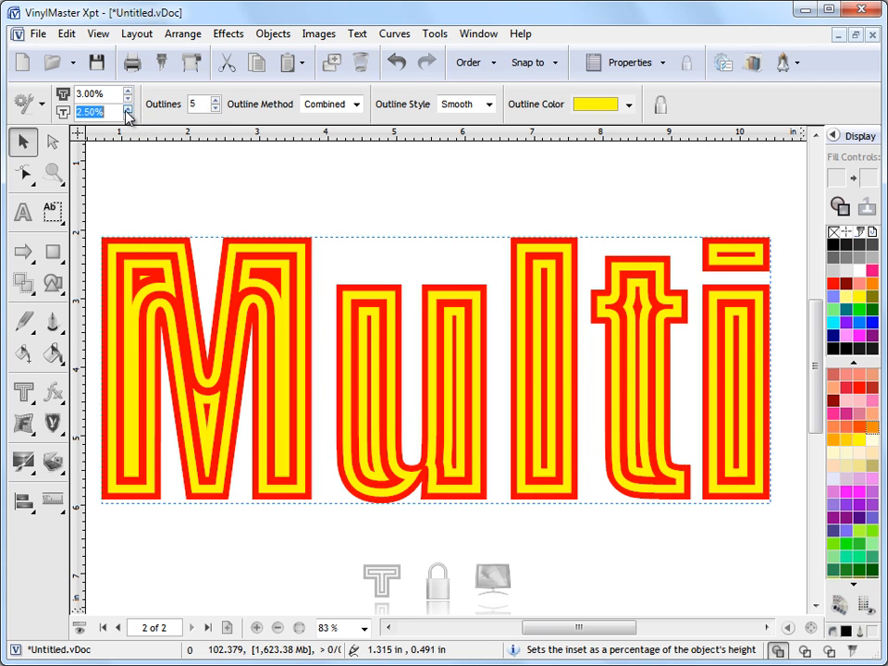
pyautogui.click(127, 109)
pyautogui.click(127, 116)
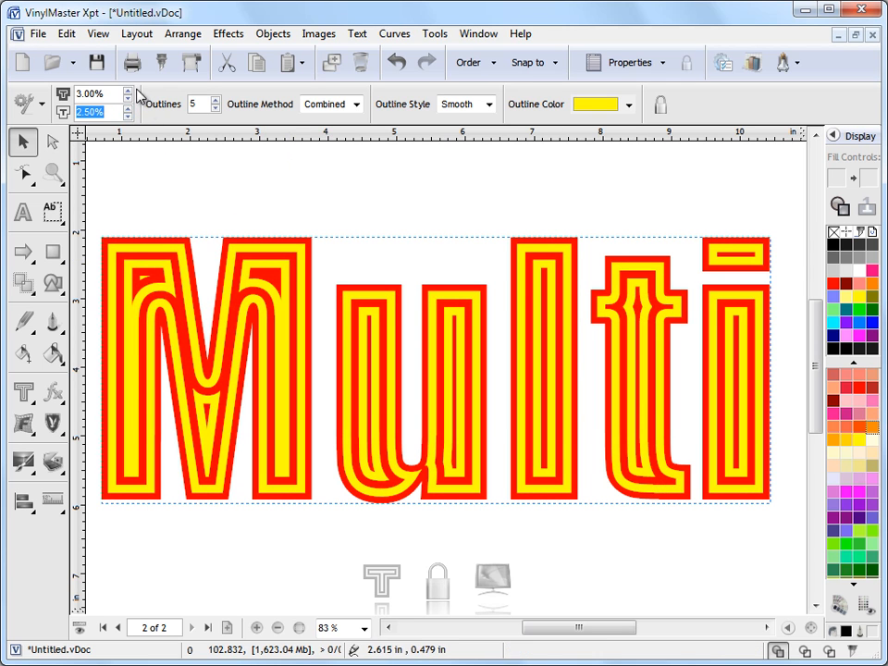
pyautogui.click(127, 97)
pyautogui.click(129, 91)
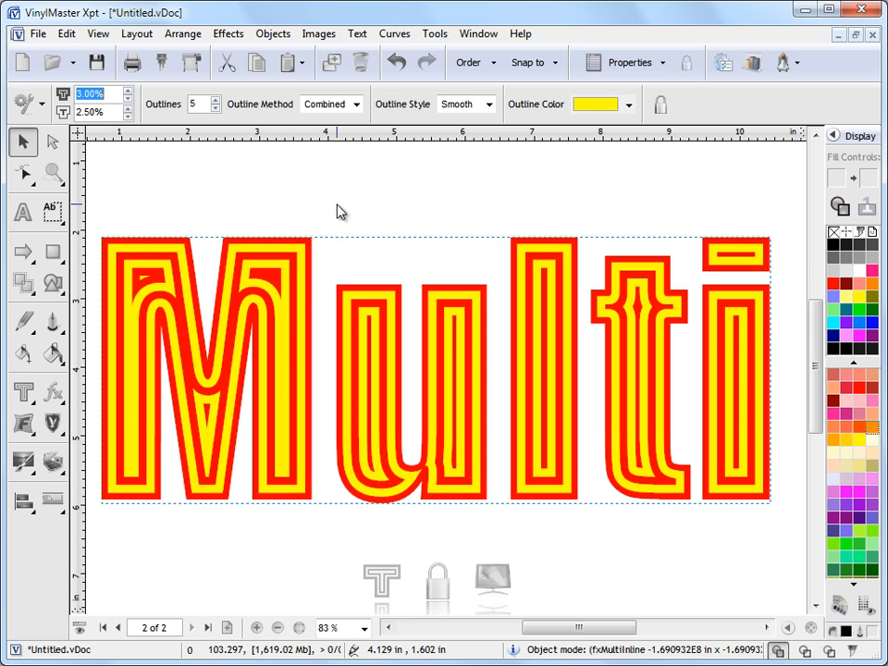
# - Switch the outline method to Gradient with 4 outlines, a 0.00% inset and a red outline color
pyautogui.click(356, 105)
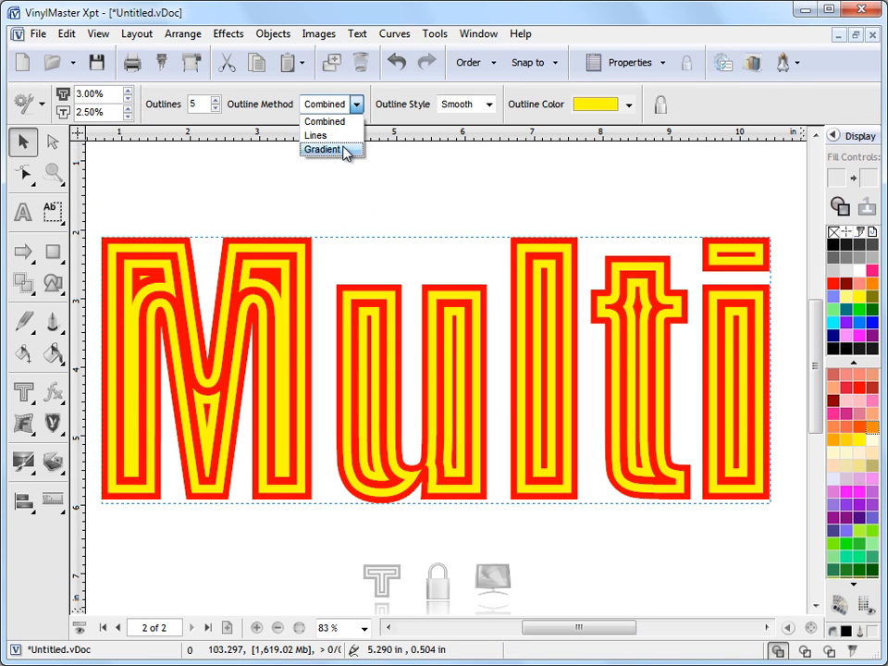
pyautogui.click(345, 150)
pyautogui.click(217, 108)
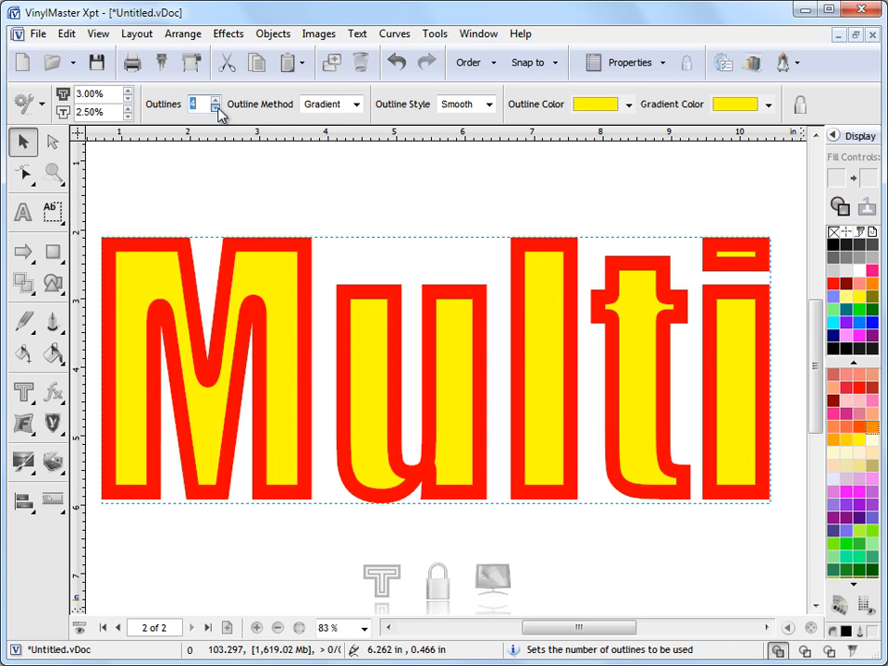
pyautogui.click(129, 118)
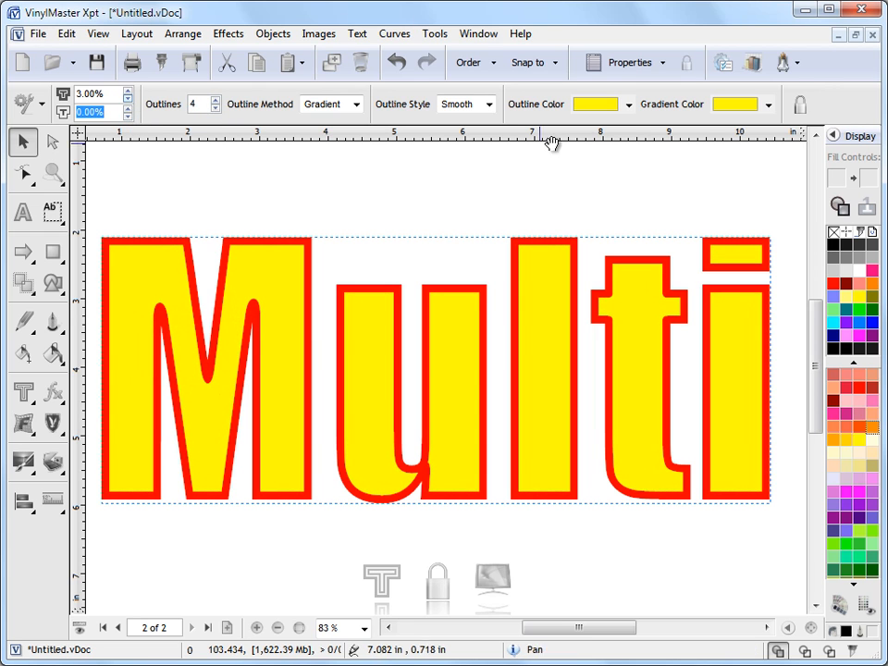
pyautogui.click(629, 106)
pyautogui.click(587, 156)
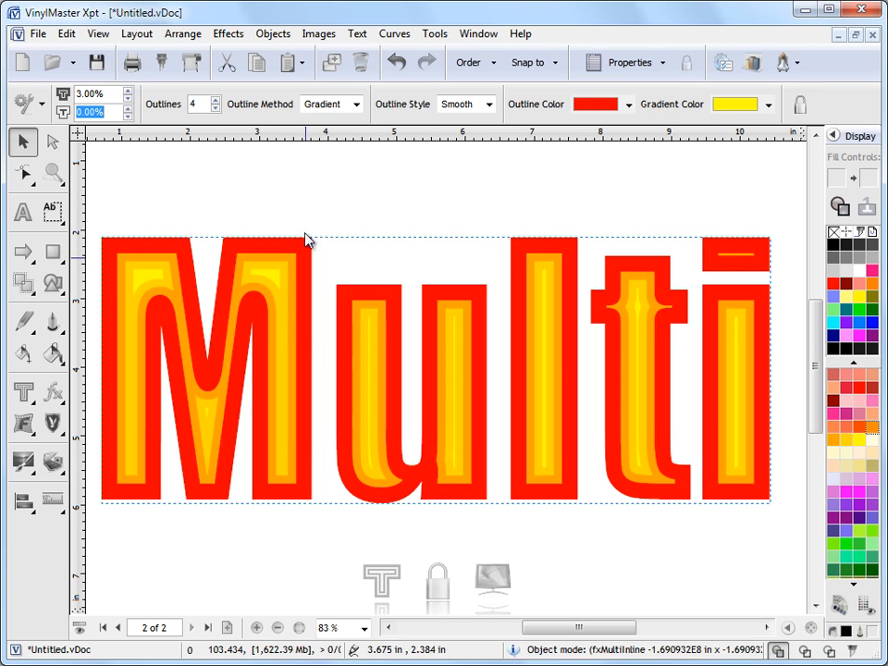
# - Increase the gradient inline to 6 outlines and set the outline thickness to 1.50%
pyautogui.click(128, 99)
pyautogui.click(129, 94)
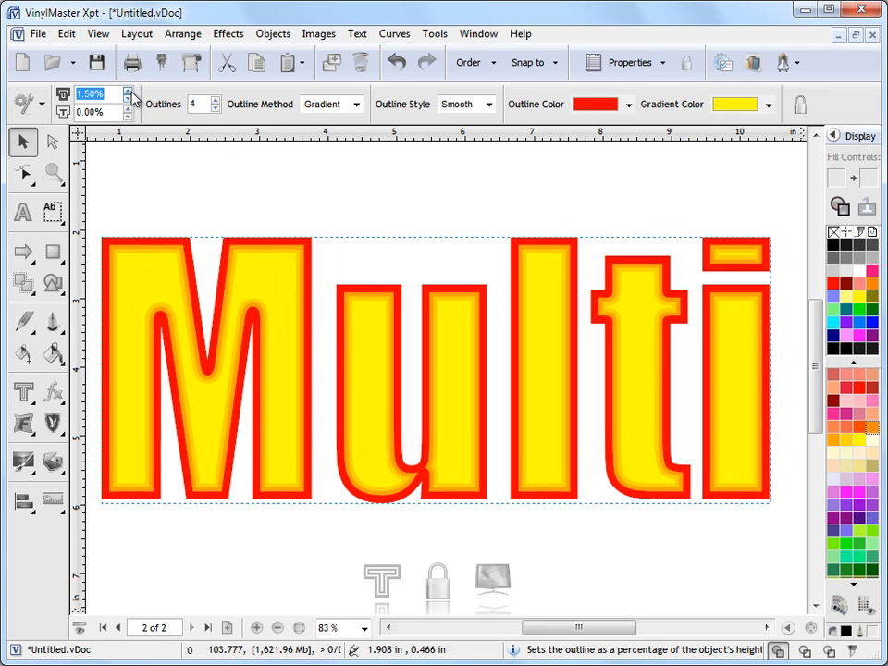
pyautogui.click(216, 99)
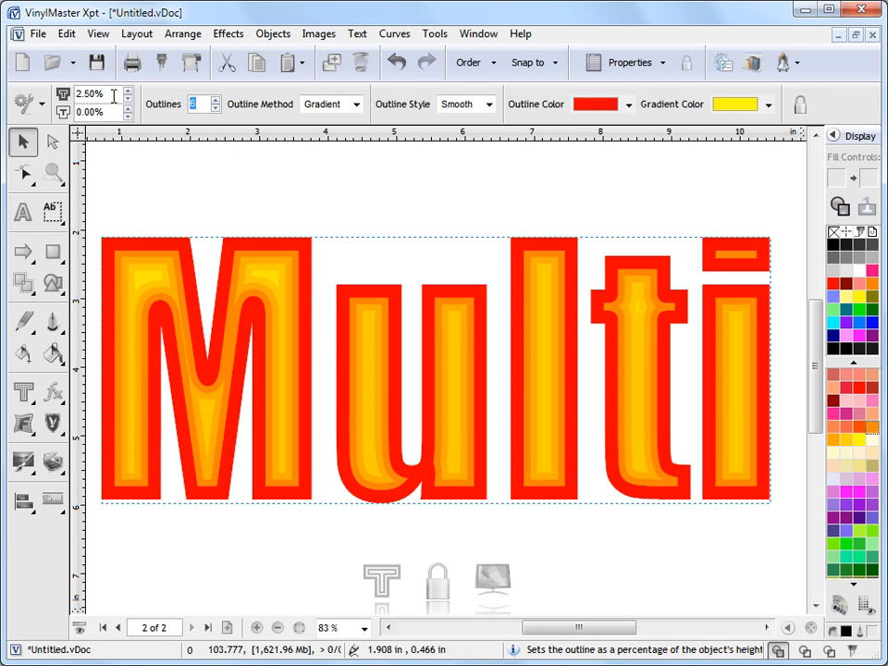
pyautogui.click(129, 99)
pyautogui.click(129, 99)
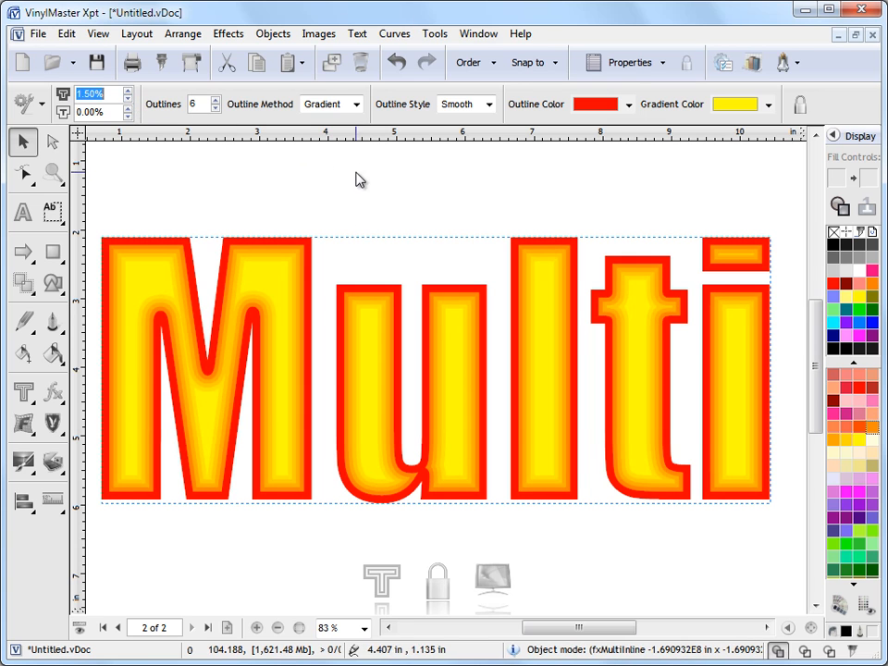